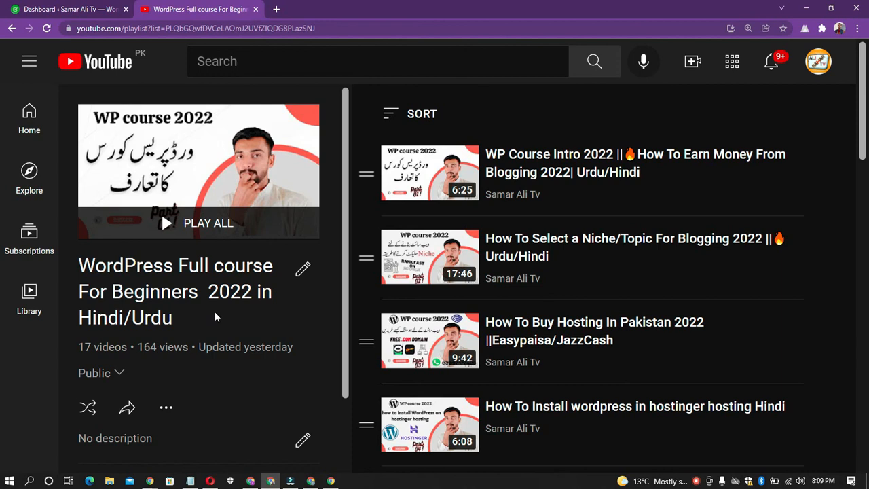
# - Look through the videos in the WordPress Full course For Beginners 2022 playlist, from the list's start to its end
pyautogui.scroll(-5, 365, 282)
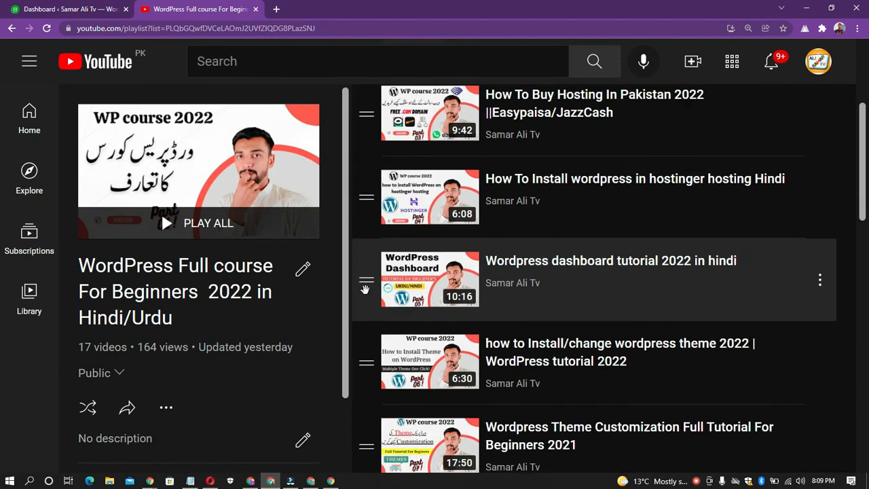
pyautogui.scroll(-10, 364, 297)
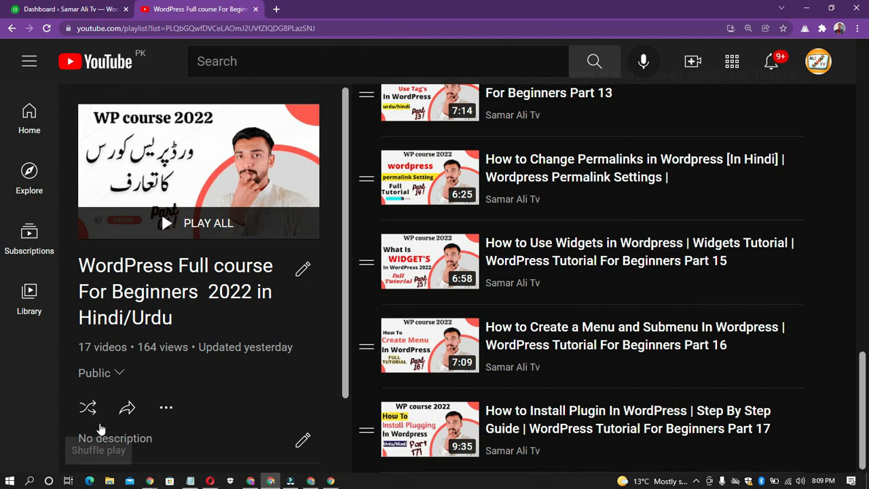
pyautogui.scroll(4, 220, 334)
pyautogui.scroll(10, 320, 334)
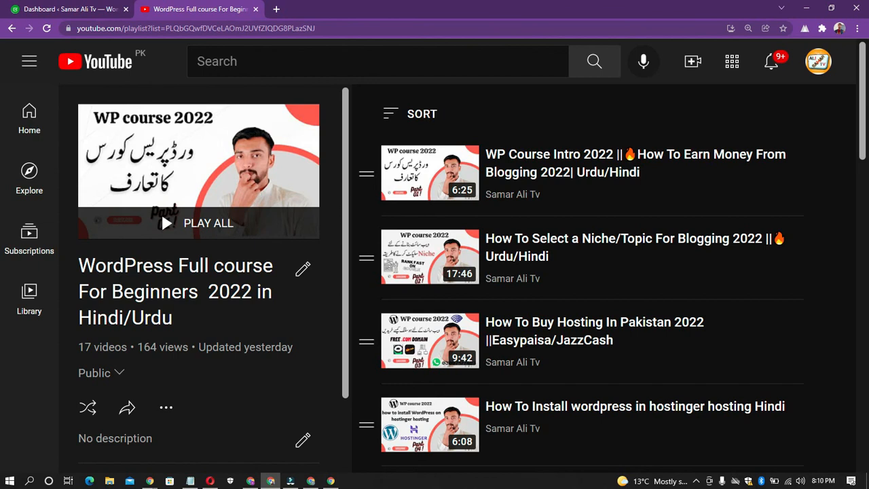
pyautogui.moveTo(76, 267); pyautogui.dragTo(180, 330)
pyautogui.click(179, 330)
# - Switch to the WordPress dashboard, open the list of all users and check the existing user's email
pyautogui.click(55, 9)
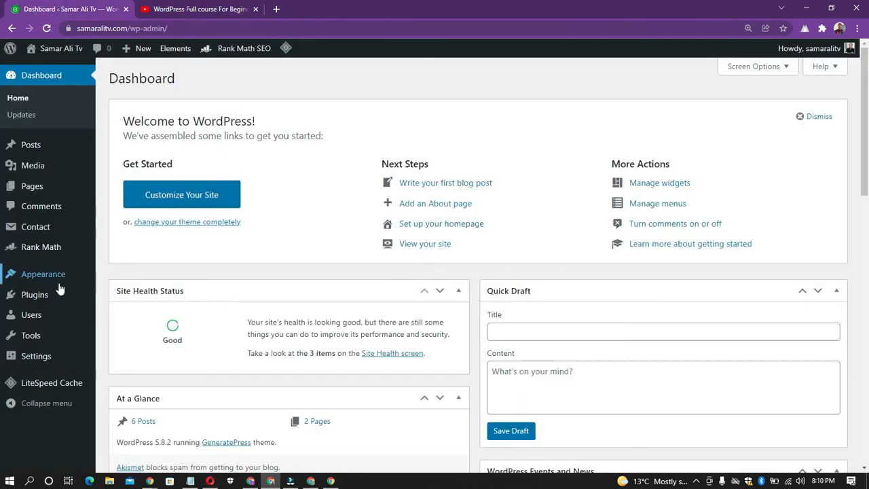
pyautogui.moveTo(23, 320)
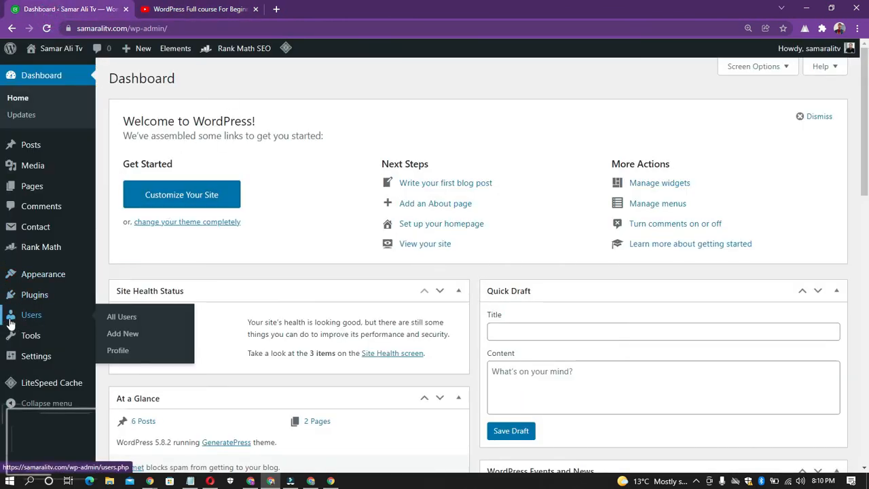
pyautogui.click(32, 318)
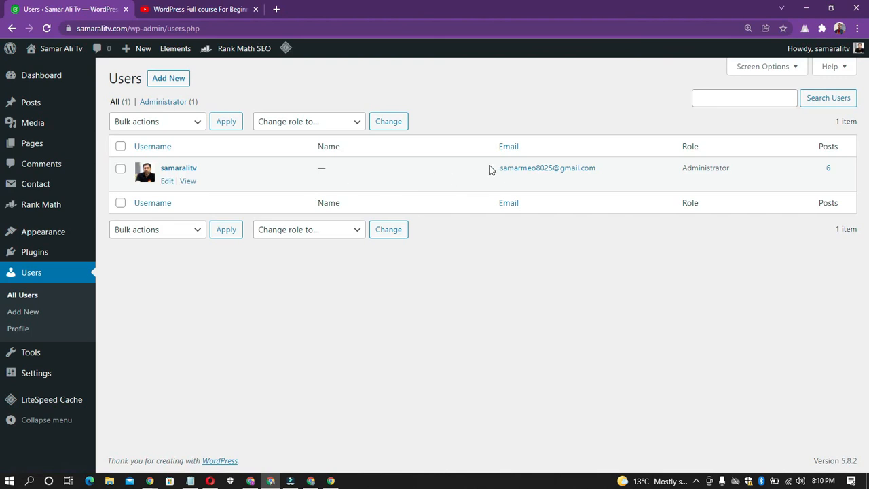
pyautogui.moveTo(491, 170); pyautogui.dragTo(602, 175)
pyautogui.click(463, 274)
pyautogui.click(311, 480)
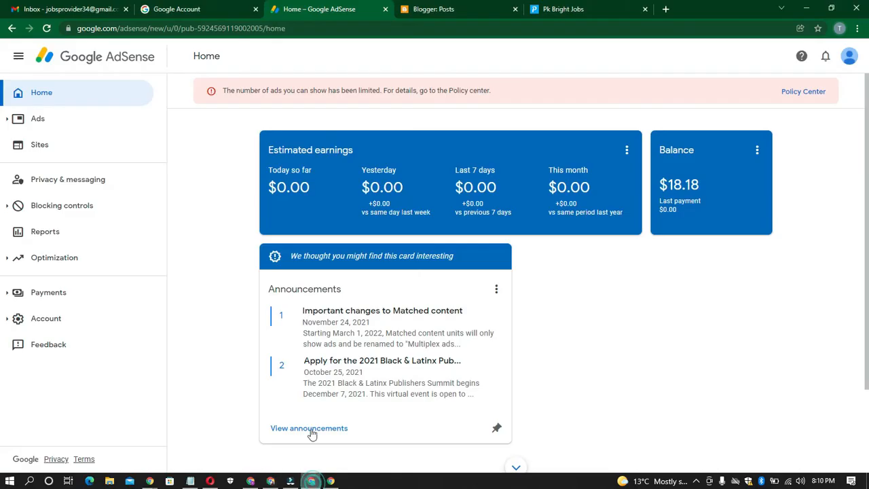
pyautogui.click(181, 10)
pyautogui.click(454, 12)
pyautogui.click(554, 12)
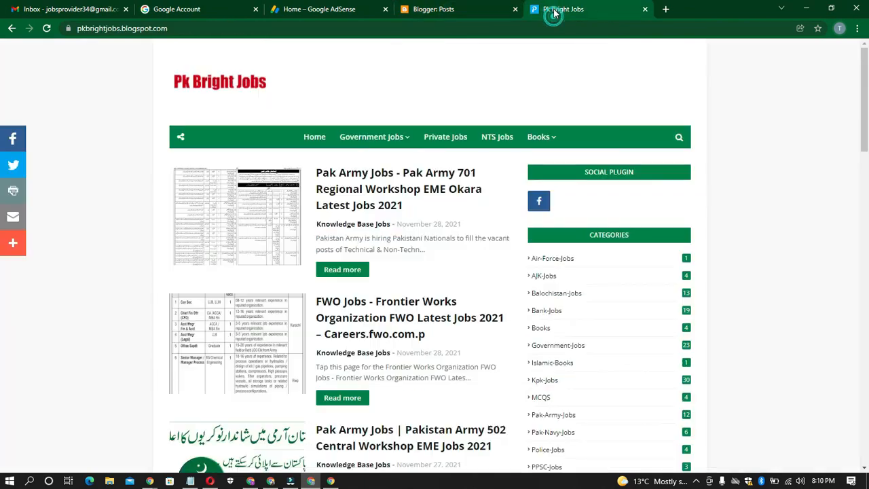
pyautogui.click(463, 11)
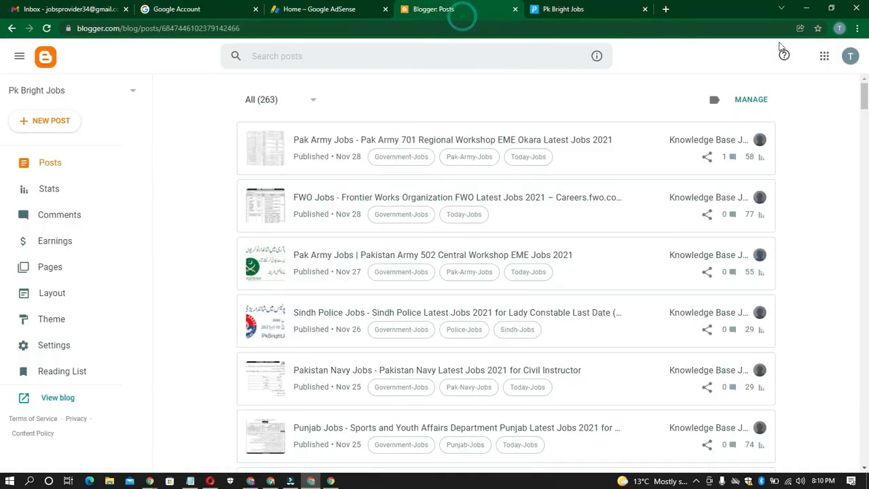
pyautogui.click(853, 57)
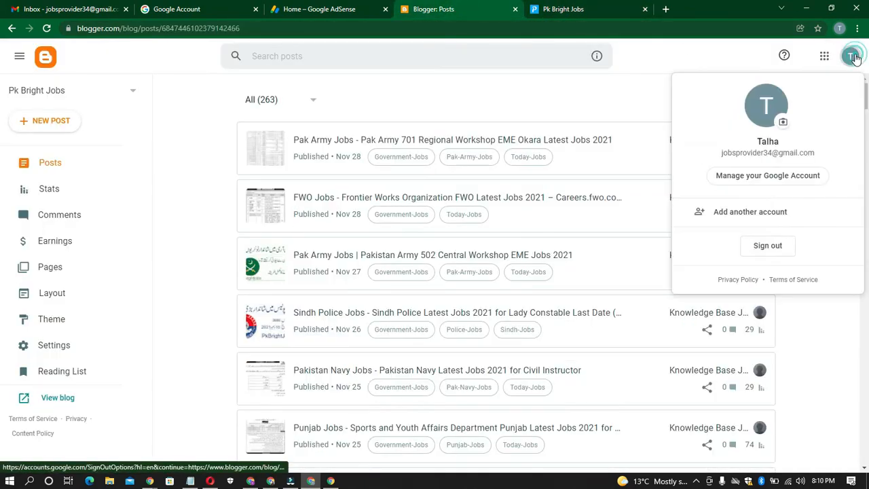
pyautogui.tripleClick(736, 152)
pyautogui.rightClick(736, 152)
pyautogui.click(739, 159)
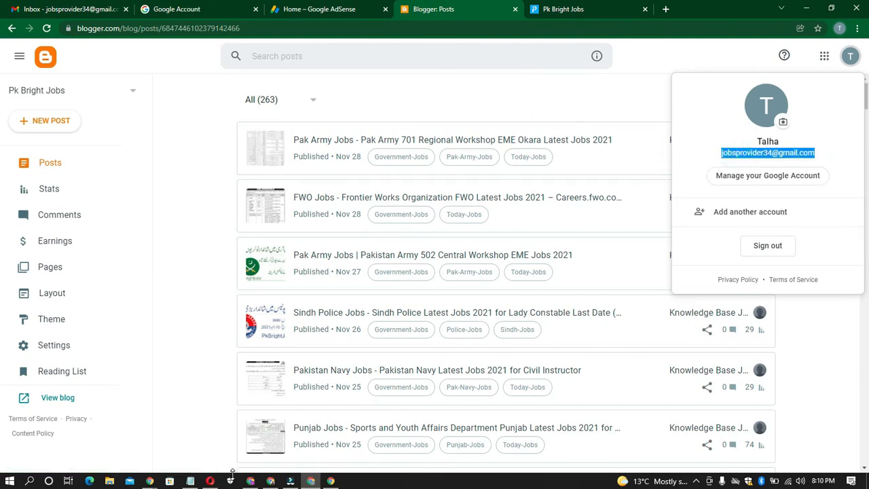
# - Return to the WordPress users list and examine its Name, Role and Posts columns
pyautogui.click(270, 481)
pyautogui.click(205, 345)
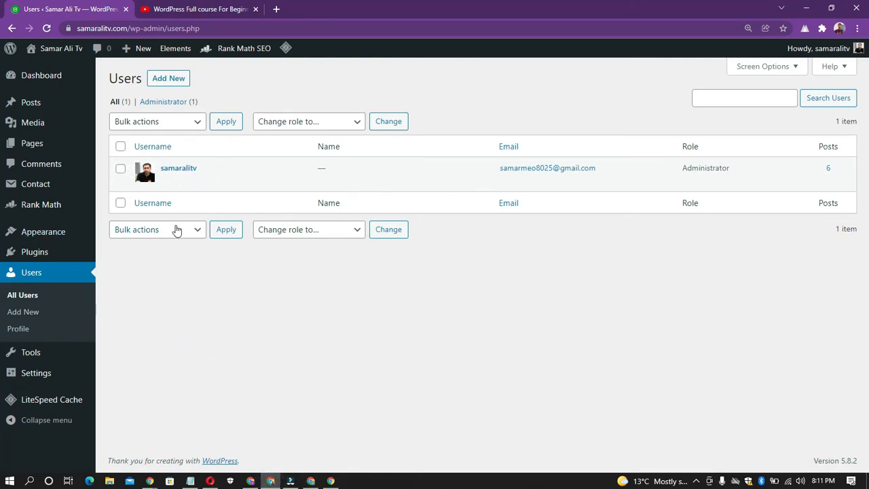
pyautogui.doubleClick(328, 146)
pyautogui.click(359, 151)
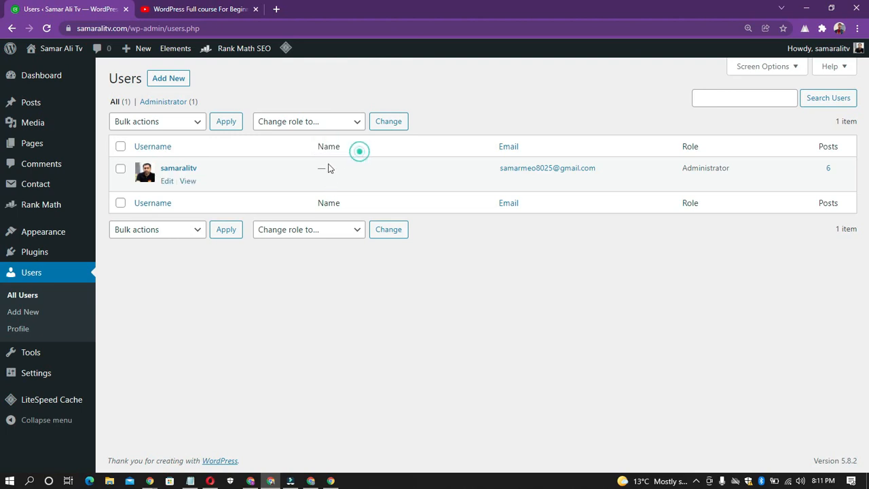
pyautogui.click(322, 166)
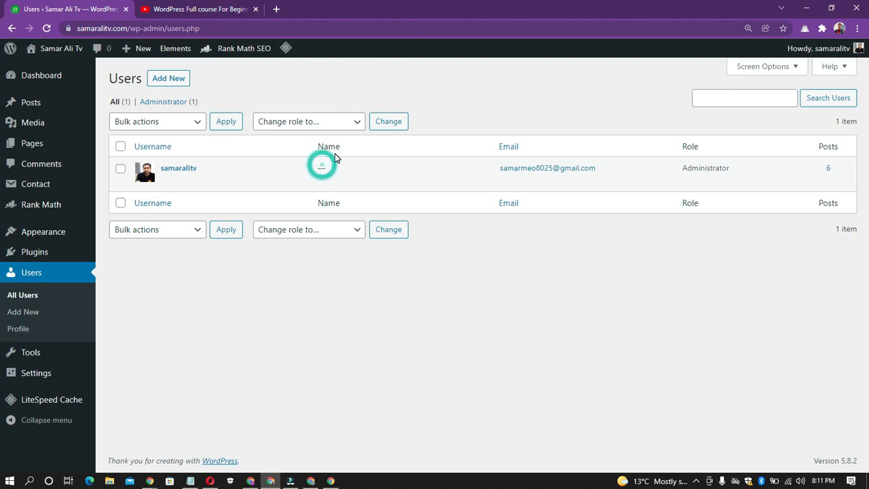
pyautogui.click(331, 148)
pyautogui.click(367, 145)
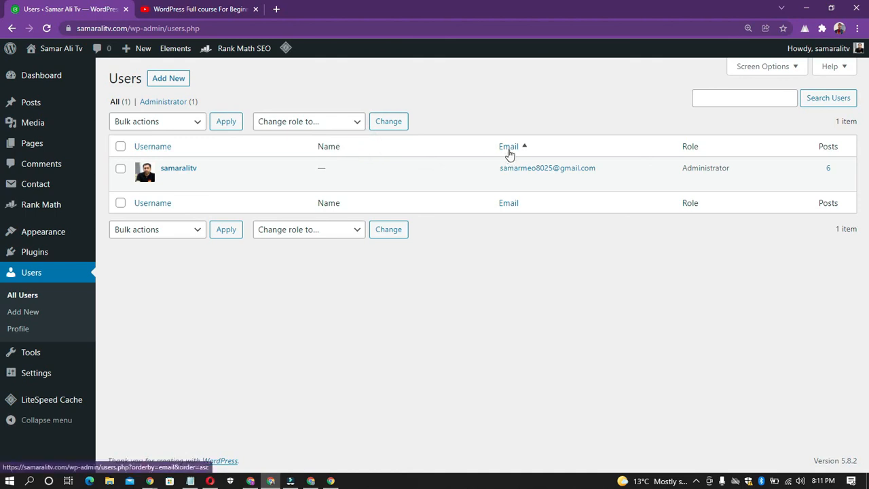
pyautogui.click(683, 147)
pyautogui.click(716, 147)
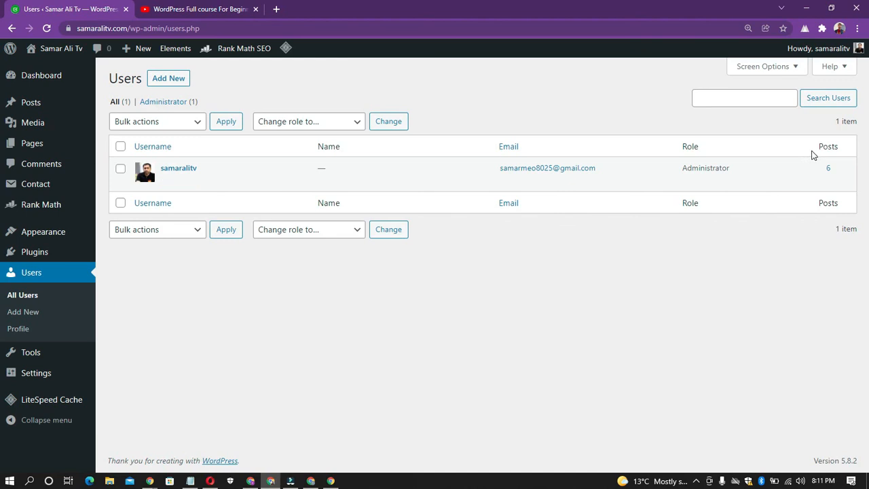
pyautogui.moveTo(811, 143); pyautogui.dragTo(846, 149)
pyautogui.click(846, 147)
pyautogui.doubleClick(827, 144)
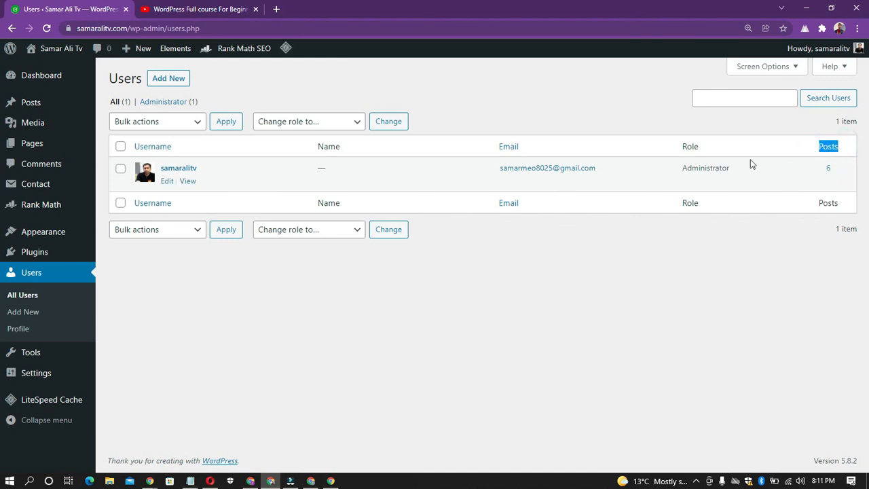
pyautogui.click(778, 149)
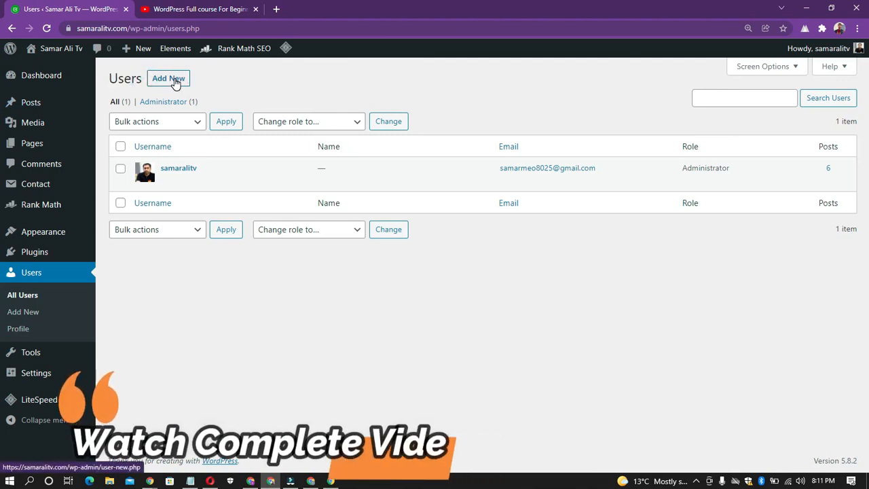
# - Start adding a new user, enter the username and paste the copied email address as the user's email
pyautogui.click(171, 79)
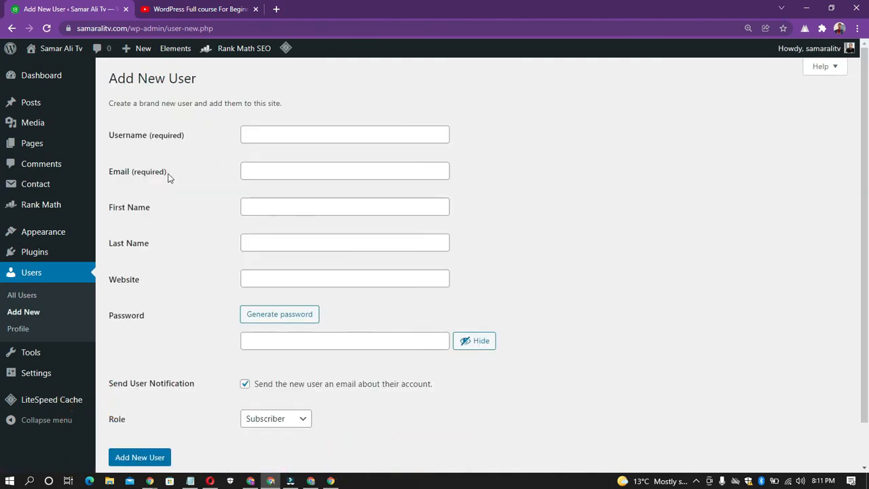
pyautogui.click(256, 136)
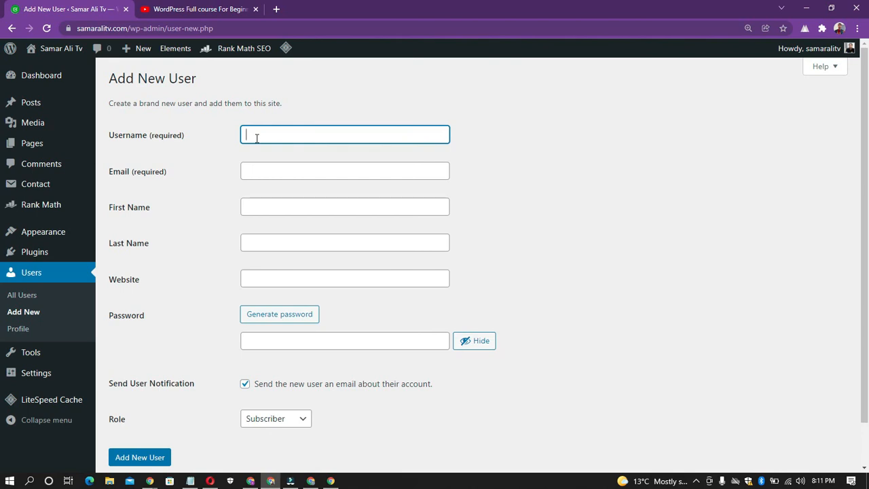
pyautogui.write('Samar')
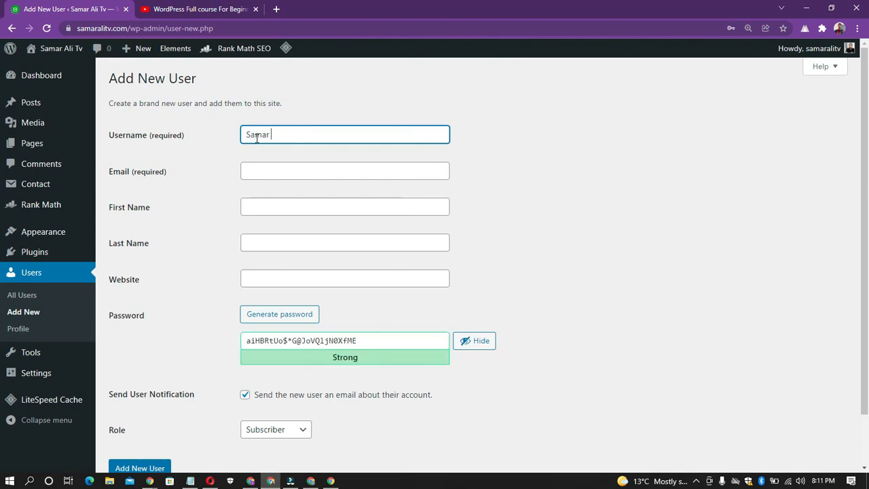
pyautogui.click(142, 171)
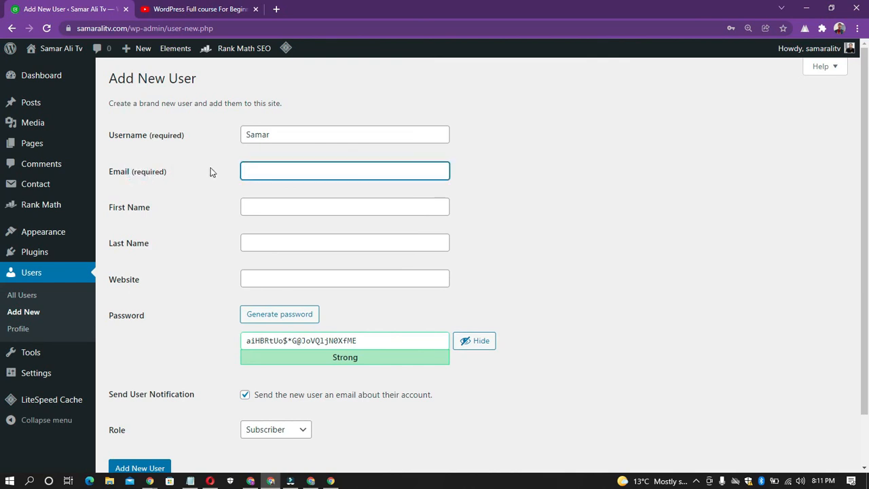
pyautogui.click(292, 168)
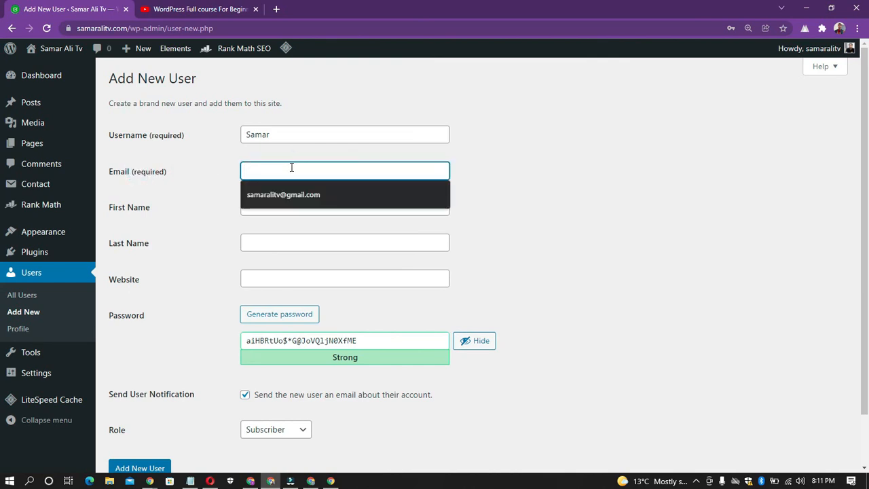
pyautogui.hotkey('ctrl', 'v')
pyautogui.click(209, 197)
# - Fill in the new user's first name and last name, leaving the website blank
pyautogui.click(285, 209)
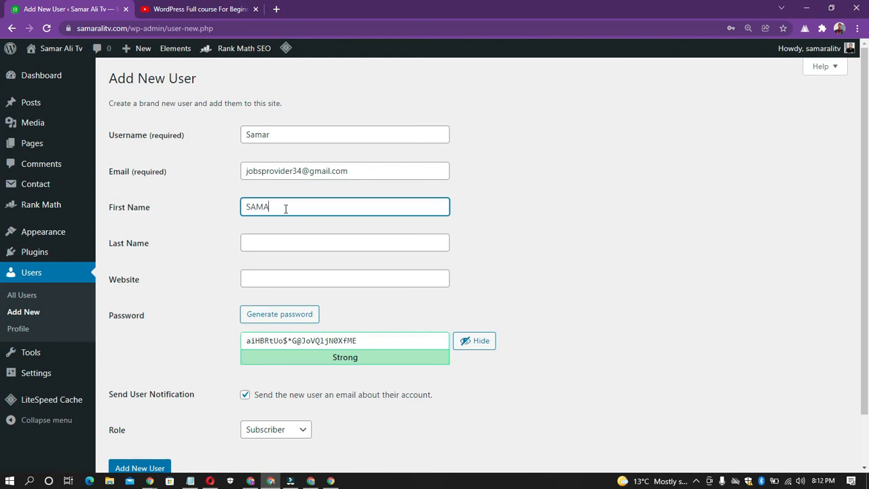
pyautogui.click(288, 237)
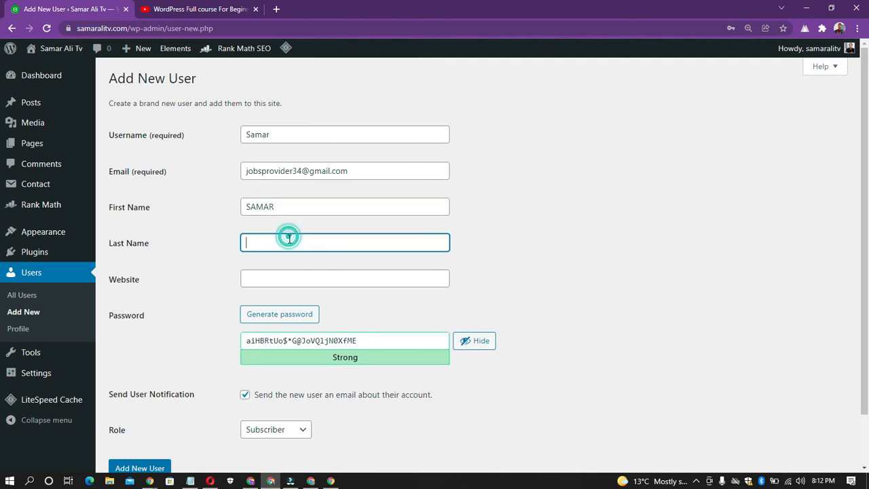
pyautogui.write('Meo')
pyautogui.click(199, 276)
pyautogui.click(256, 285)
pyautogui.click(189, 283)
# - Replace the generated account password with a copy of the Email field's content
pyautogui.scroll(-1, 221, 294)
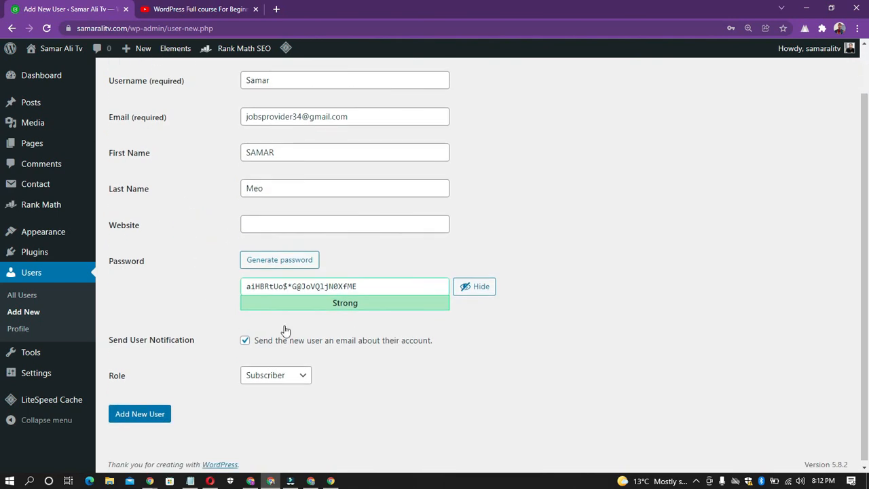
pyautogui.doubleClick(282, 290)
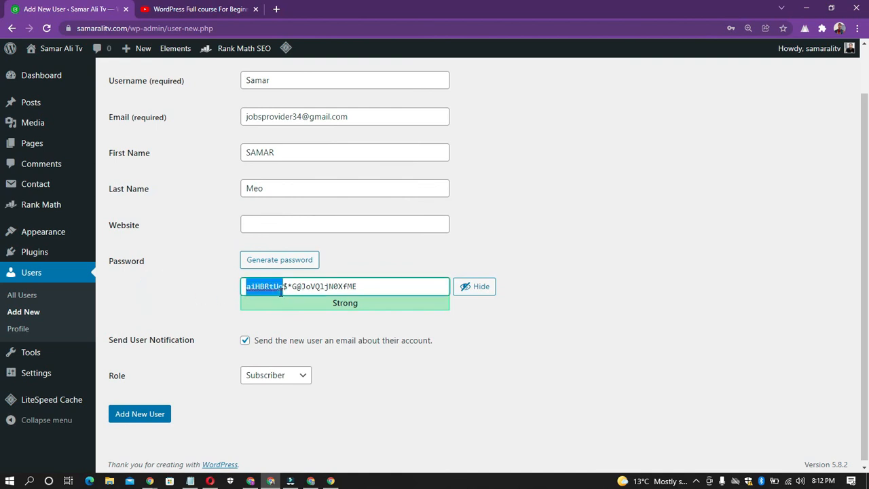
pyautogui.doubleClick(304, 290)
pyautogui.tripleClick(304, 288)
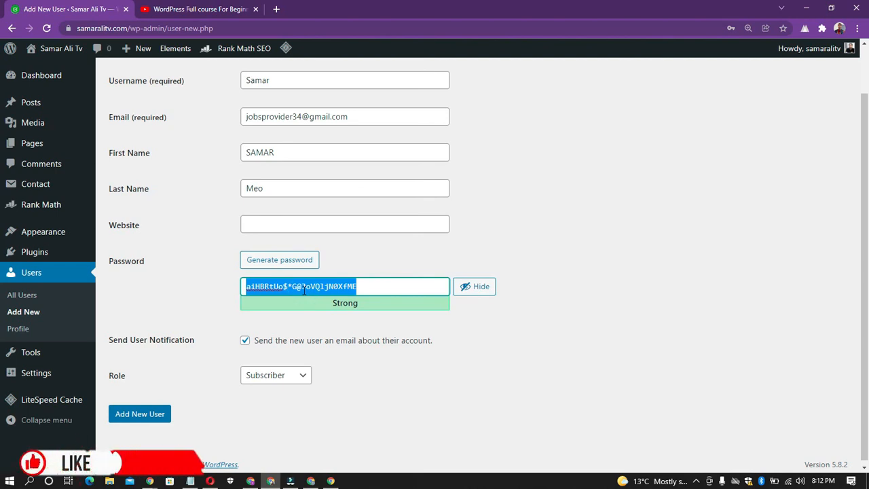
pyautogui.press('BackSpace')
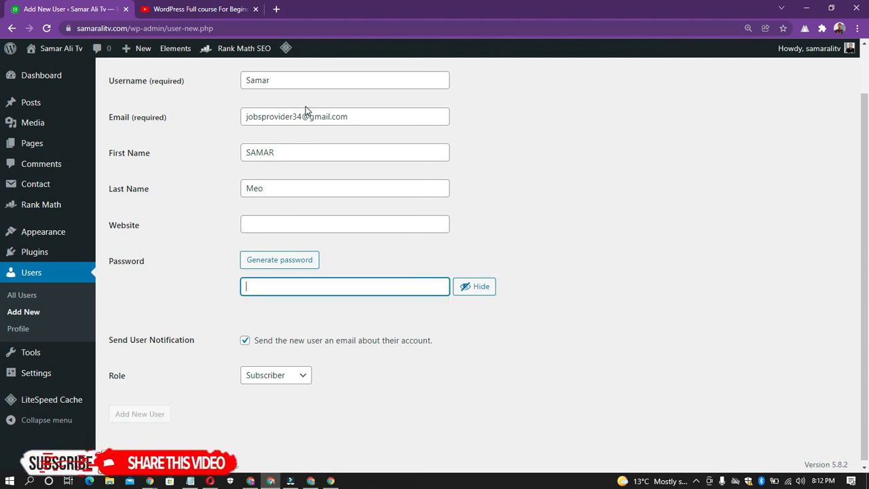
pyautogui.doubleClick(305, 118)
pyautogui.rightClick(305, 121)
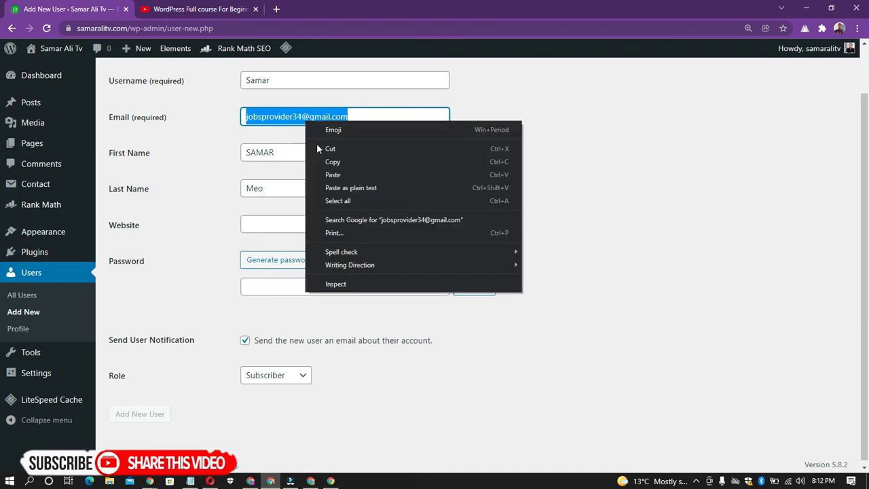
pyautogui.click(330, 160)
pyautogui.click(281, 289)
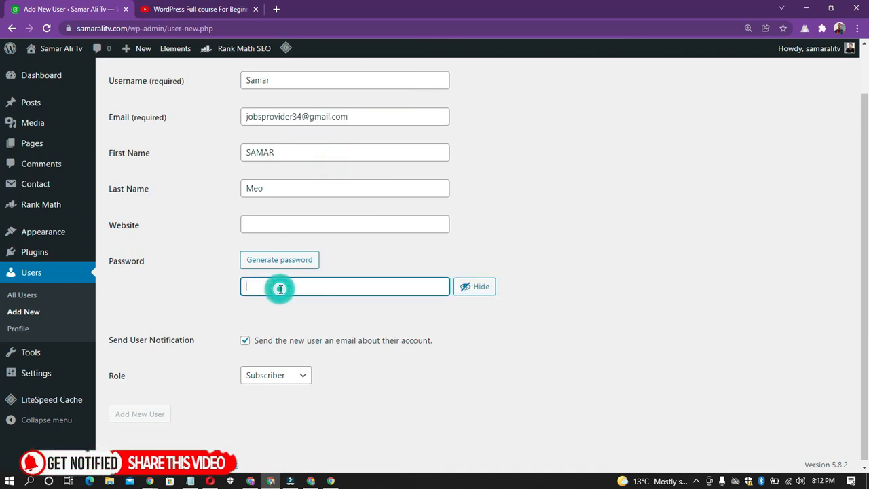
pyautogui.hotkey('ctrl', 'v')
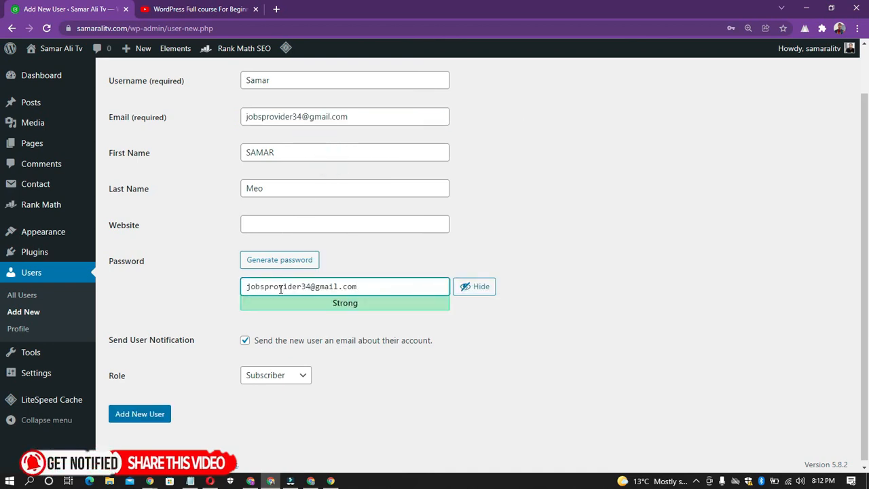
pyautogui.click(197, 292)
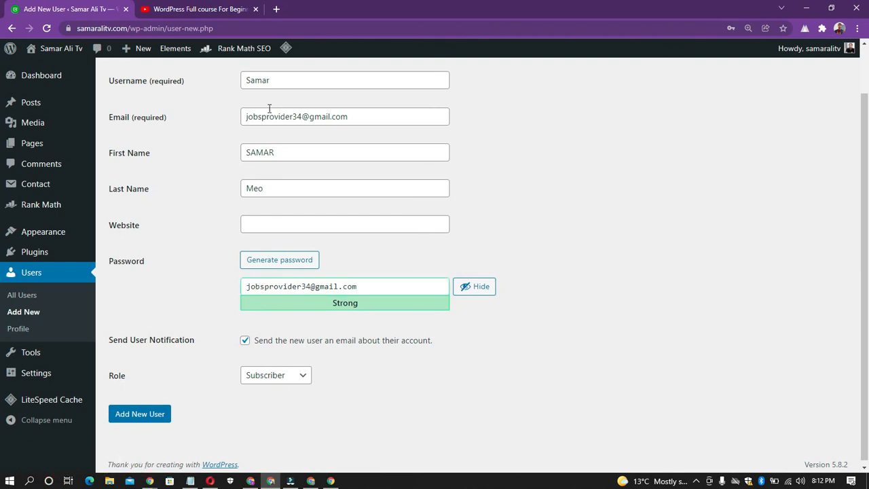
pyautogui.scroll(1, 206, 154)
pyautogui.click(268, 134)
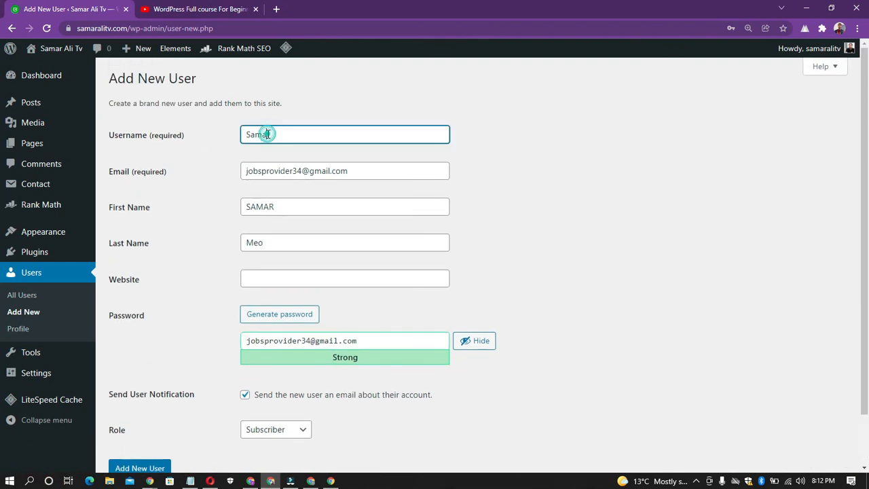
pyautogui.scroll(-1, 249, 283)
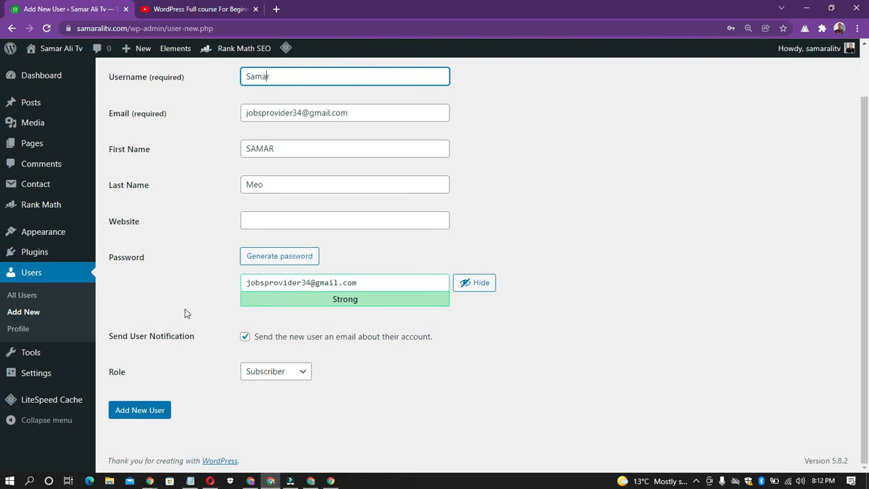
# - Assign the Author role to the new user and submit the form to add the user
pyautogui.click(268, 372)
pyautogui.click(134, 367)
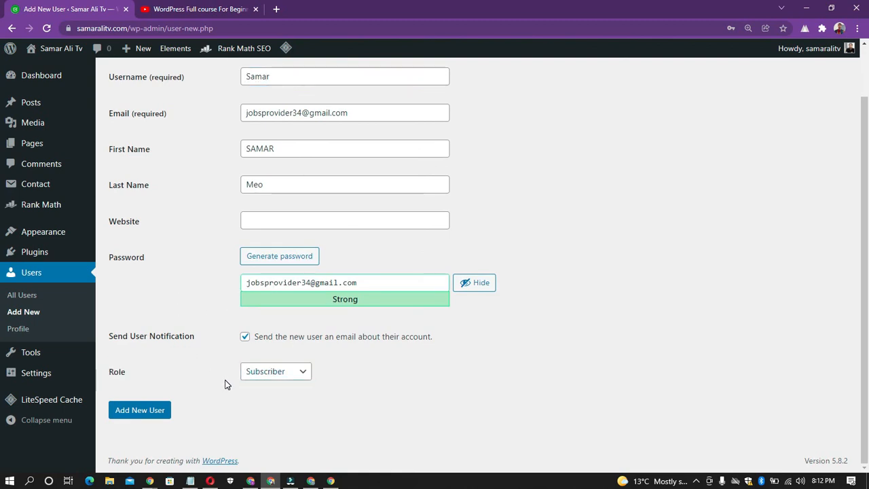
pyautogui.click(276, 375)
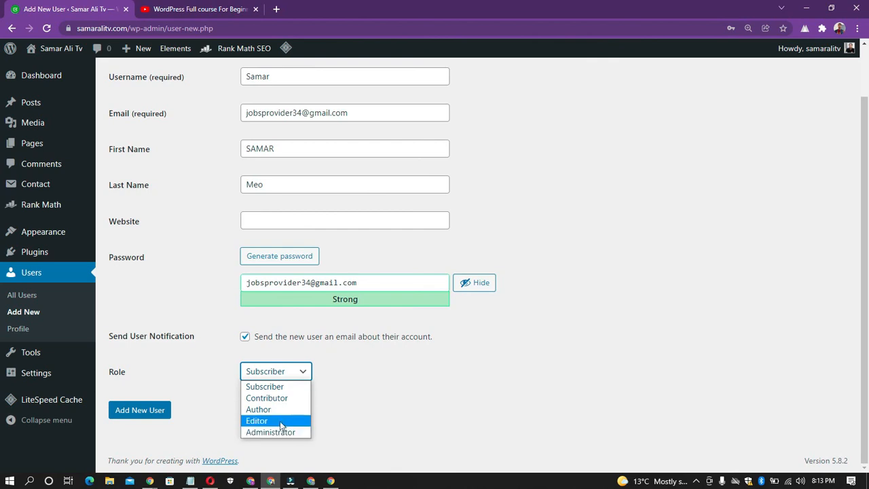
pyautogui.click(279, 414)
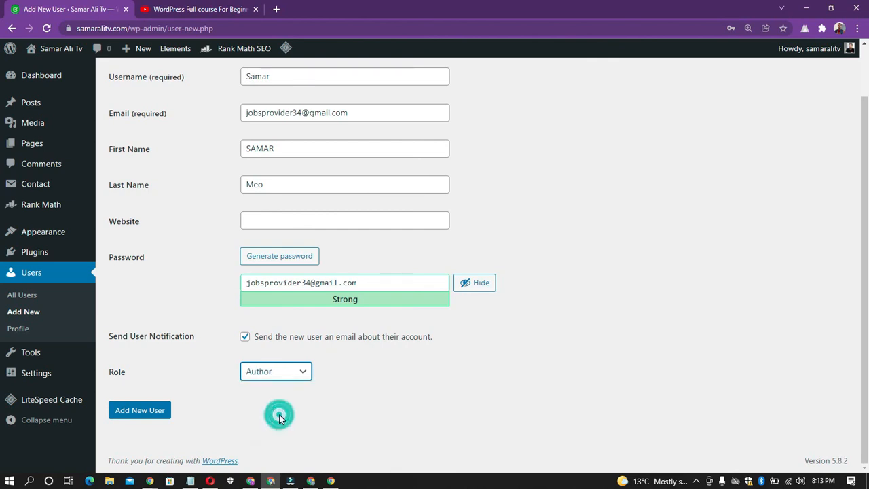
pyautogui.click(279, 416)
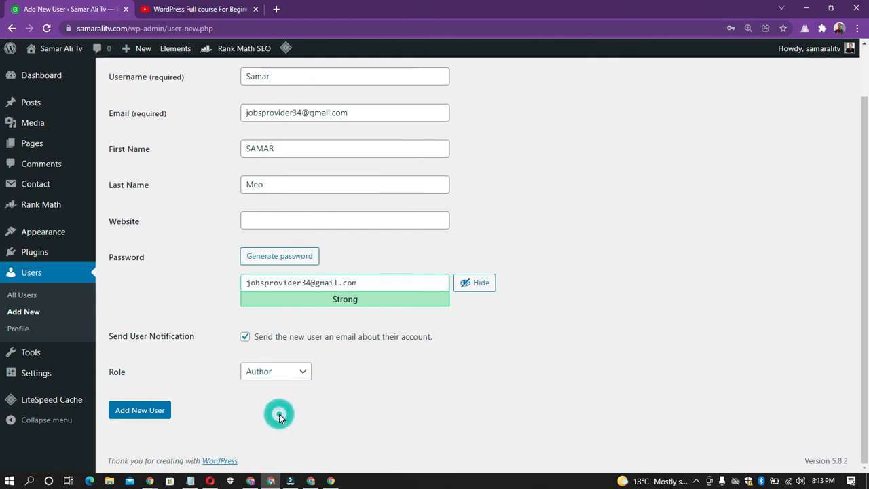
pyautogui.click(124, 412)
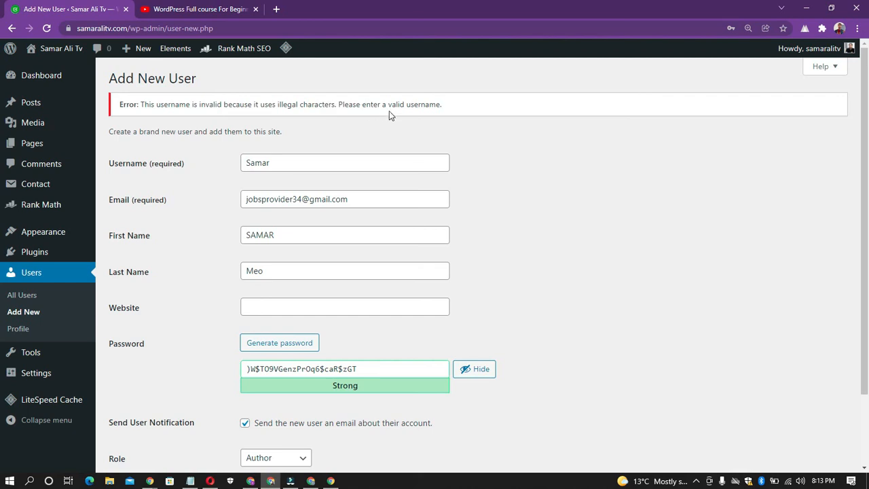
# - Replace the rejected username with a copy of the part of the email address before its number
pyautogui.click(266, 157)
pyautogui.click(253, 163)
pyautogui.click(277, 165)
pyautogui.doubleClick(253, 163)
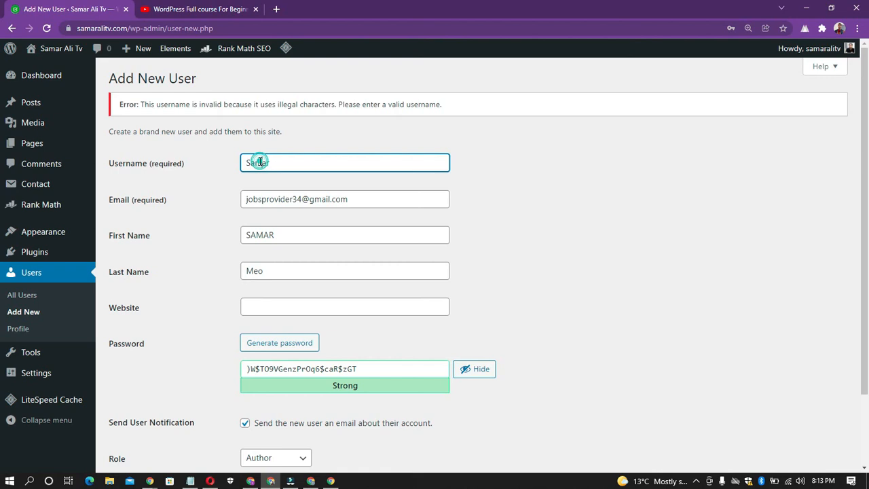
pyautogui.click(276, 200)
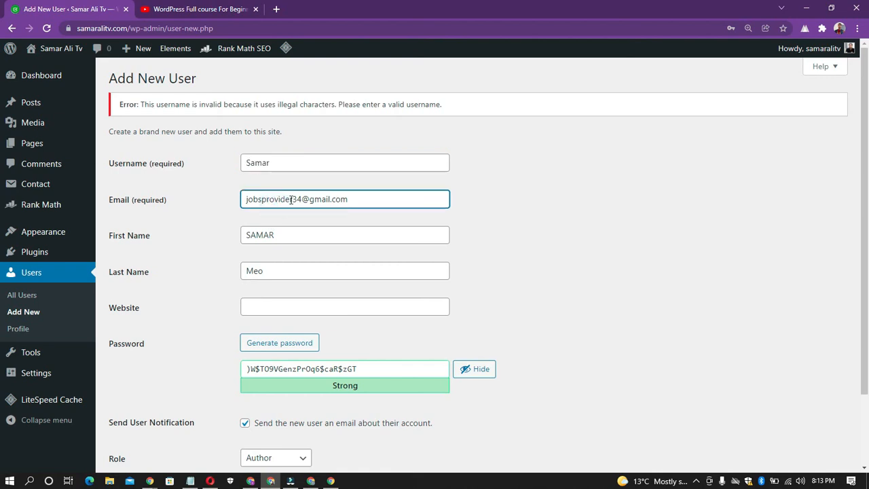
pyautogui.moveTo(292, 200); pyautogui.dragTo(245, 201)
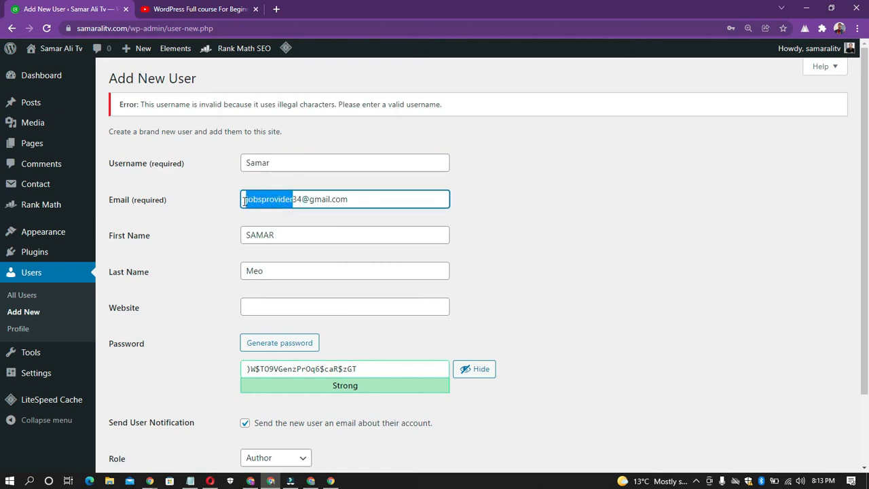
pyautogui.click(262, 163)
pyautogui.doubleClick(262, 163)
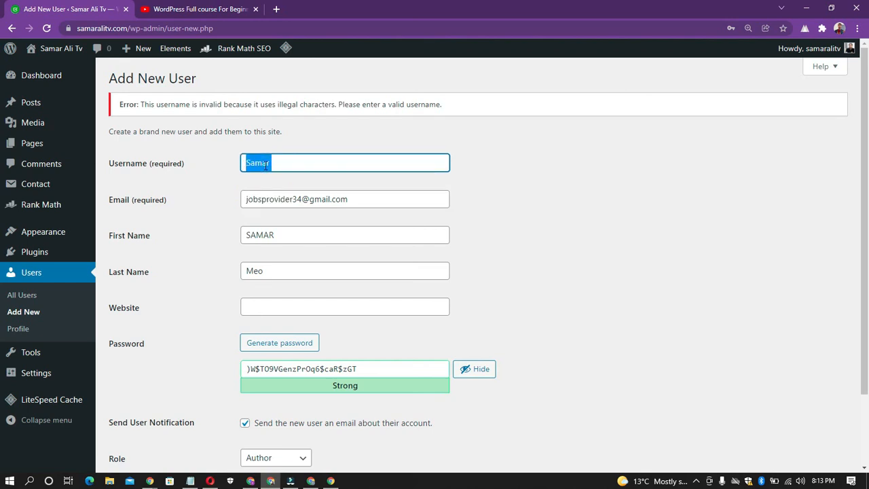
pyautogui.hotkey('ctrl', 'v')
pyautogui.click(201, 174)
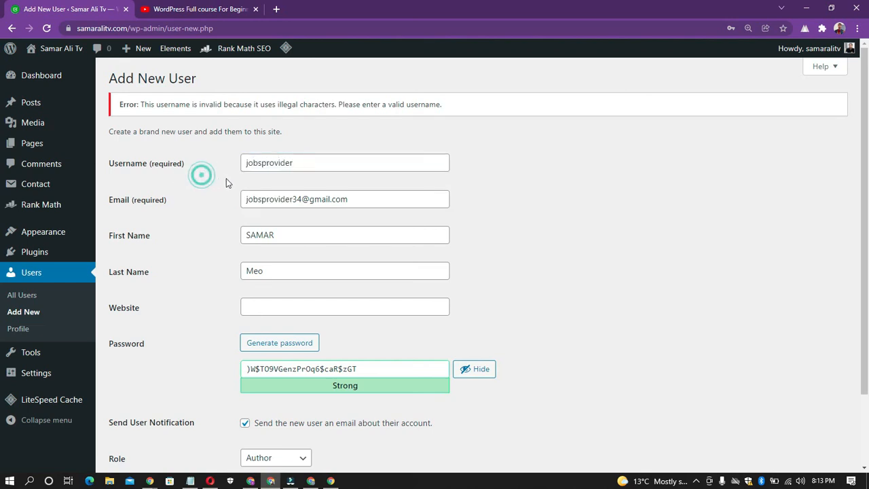
# - Replace the generated password with a copy of the Email field's content and add the new user
pyautogui.scroll(-2, 324, 377)
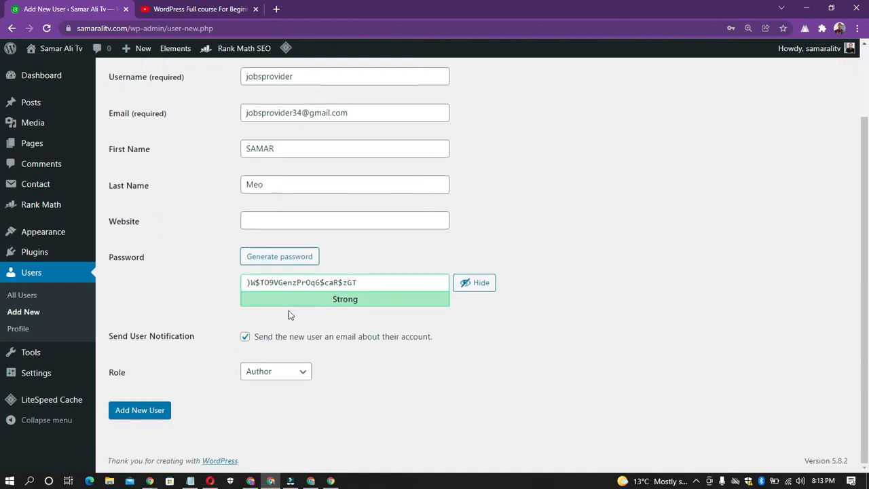
pyautogui.click(344, 114)
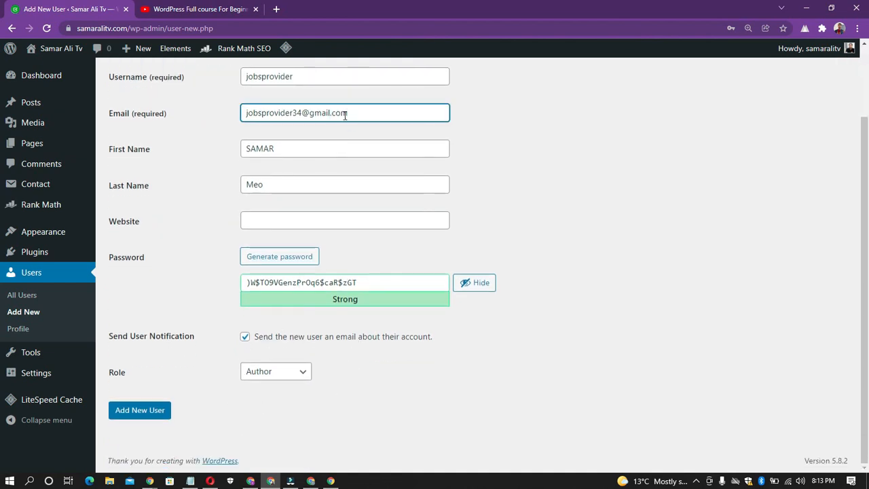
pyautogui.hotkey('ctrl', 'a')
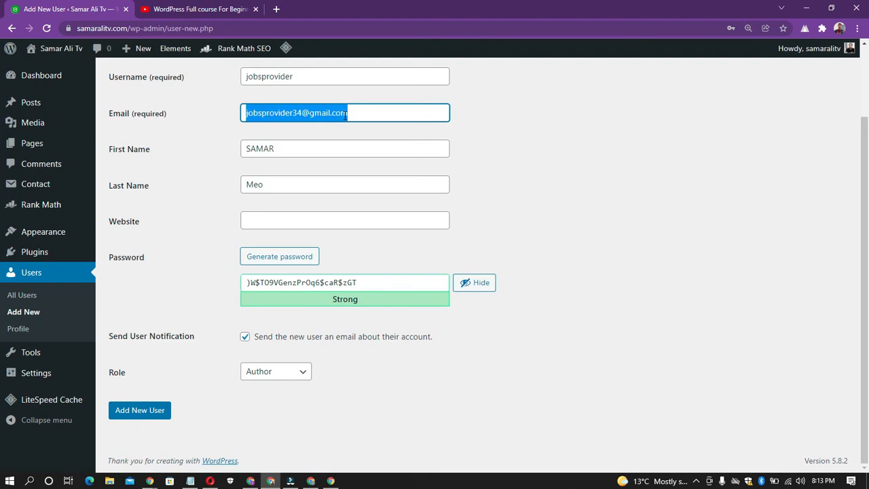
pyautogui.click(336, 281)
pyautogui.hotkey('ctrl', 'a')
pyautogui.hotkey('ctrl', 'v')
pyautogui.click(133, 413)
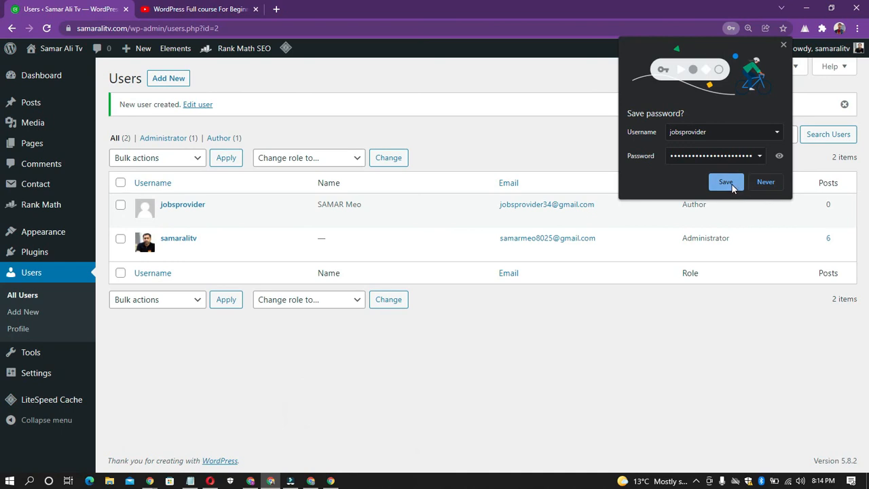
# - Reveal the password in the browser's save prompt, decline saving it, and examine the new user's name in the users list
pyautogui.click(779, 156)
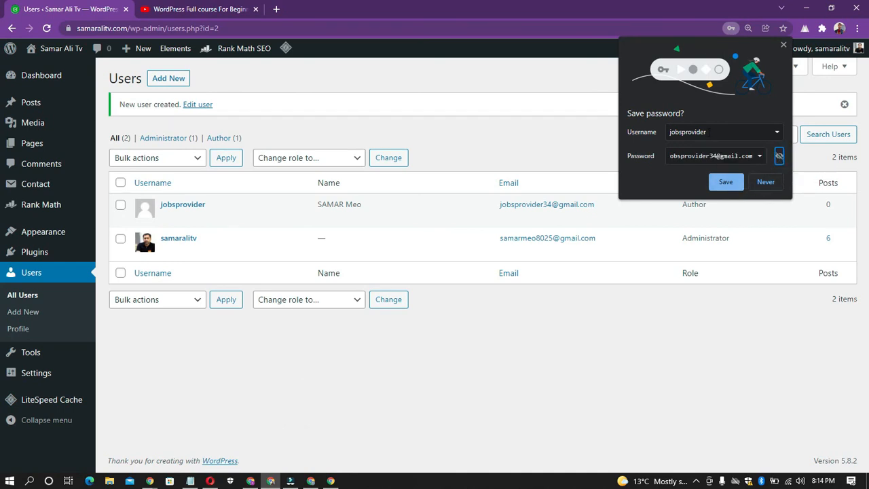
pyautogui.click(758, 184)
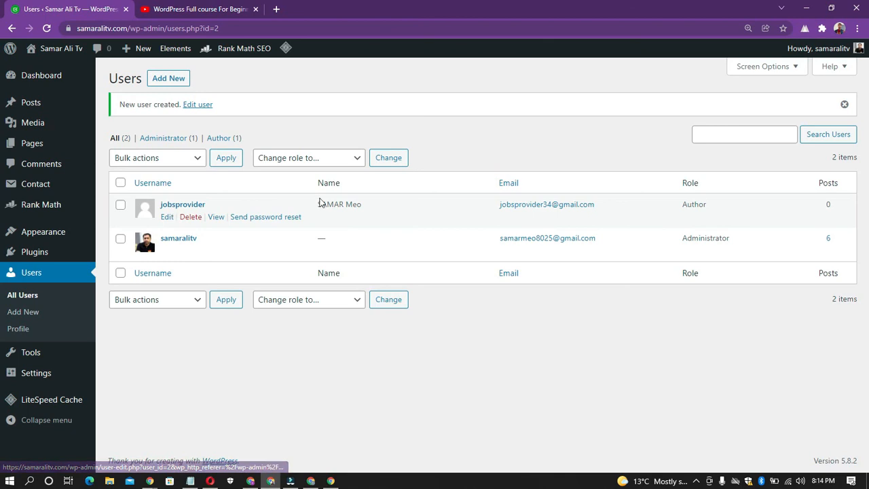
pyautogui.doubleClick(317, 182)
pyautogui.click(354, 180)
pyautogui.click(296, 183)
pyautogui.click(372, 185)
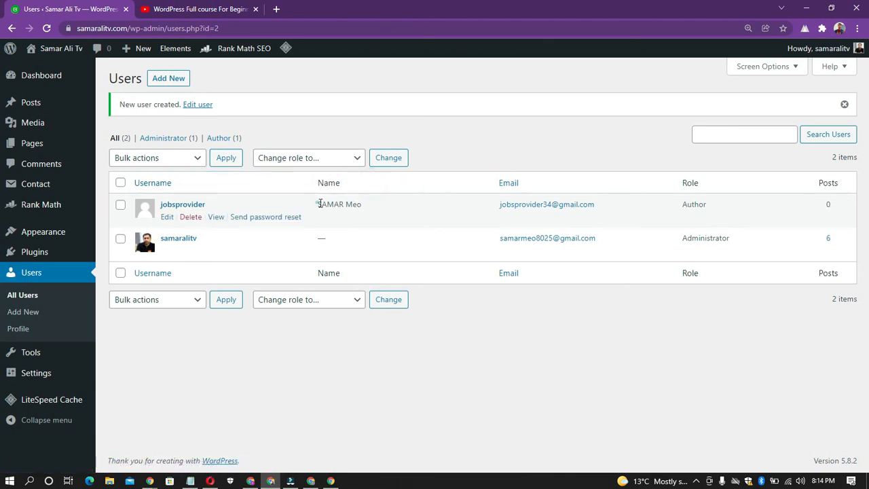
pyautogui.moveTo(320, 204); pyautogui.dragTo(365, 205)
pyautogui.click(366, 180)
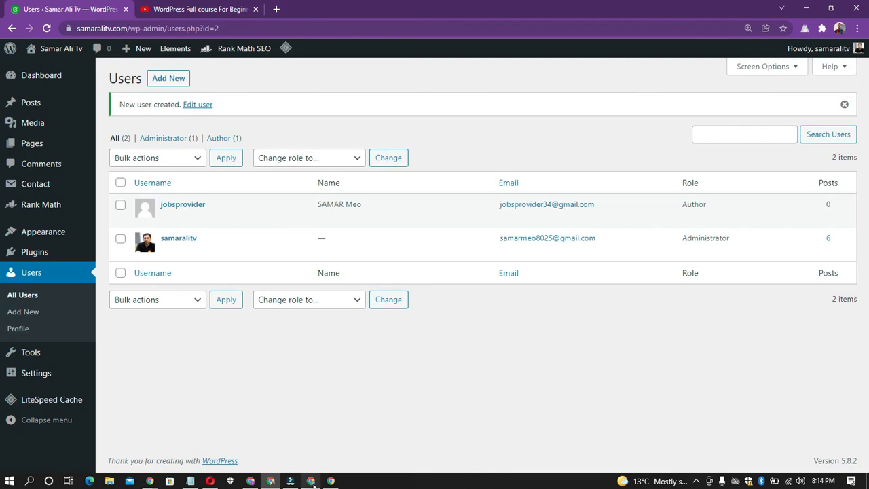
# - Switch to the new user's Chrome window, load Gmail in a new tab and open the WordPress Login Details email
pyautogui.click(312, 479)
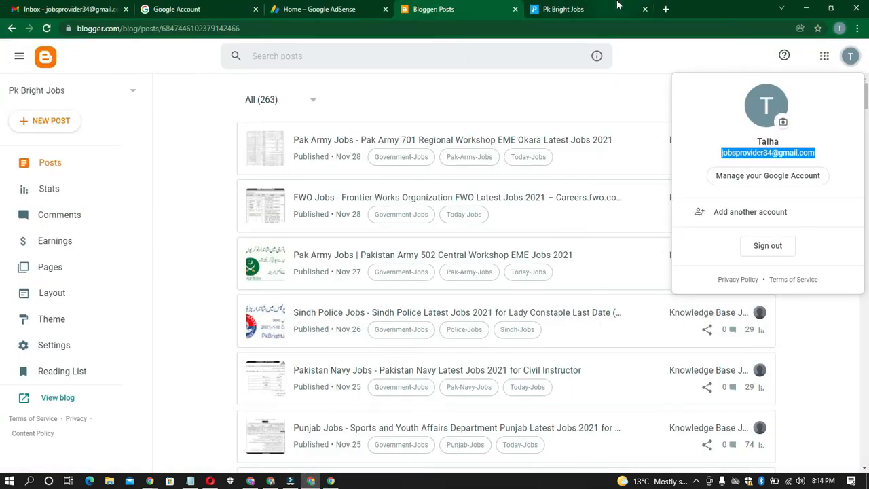
pyautogui.click(666, 9)
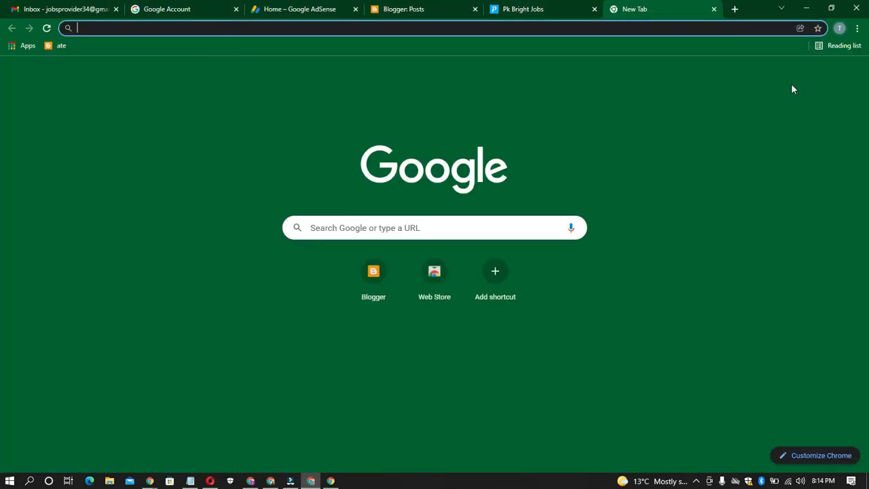
pyautogui.click(760, 75)
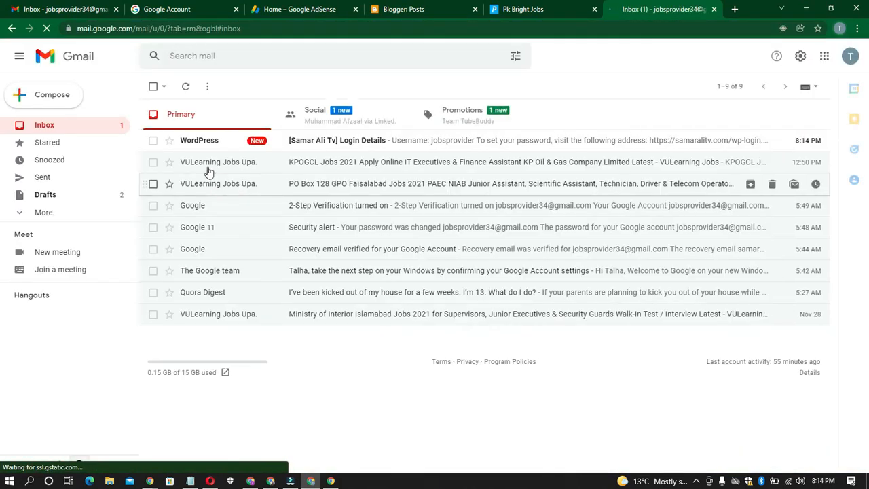
pyautogui.click(333, 145)
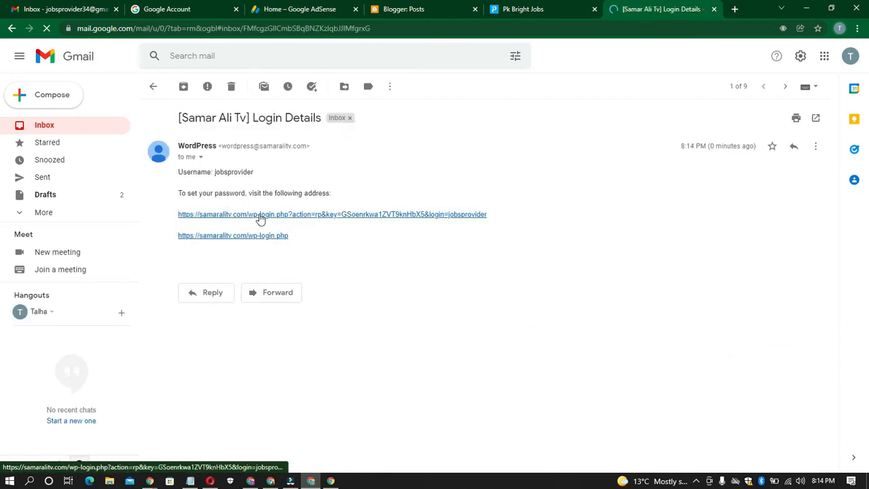
# - Open the password-setting link from the email, look at the new password form and close that page
pyautogui.click(293, 215)
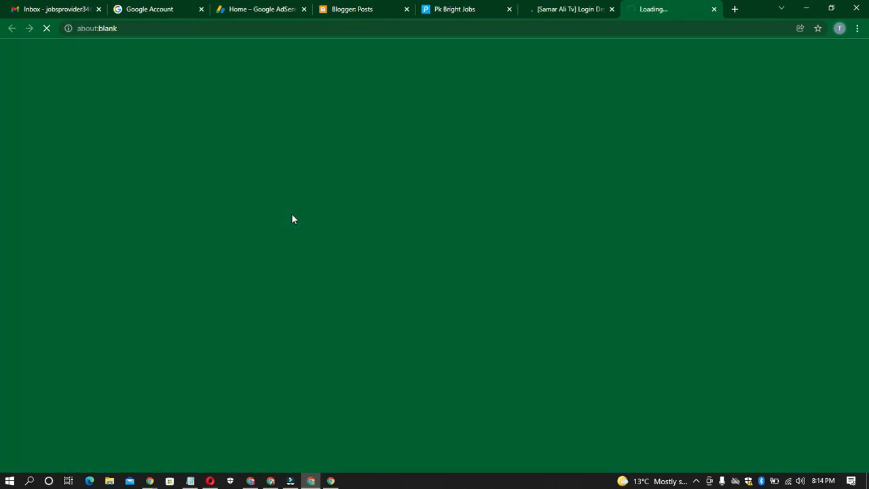
pyautogui.click(568, 10)
pyautogui.click(652, 9)
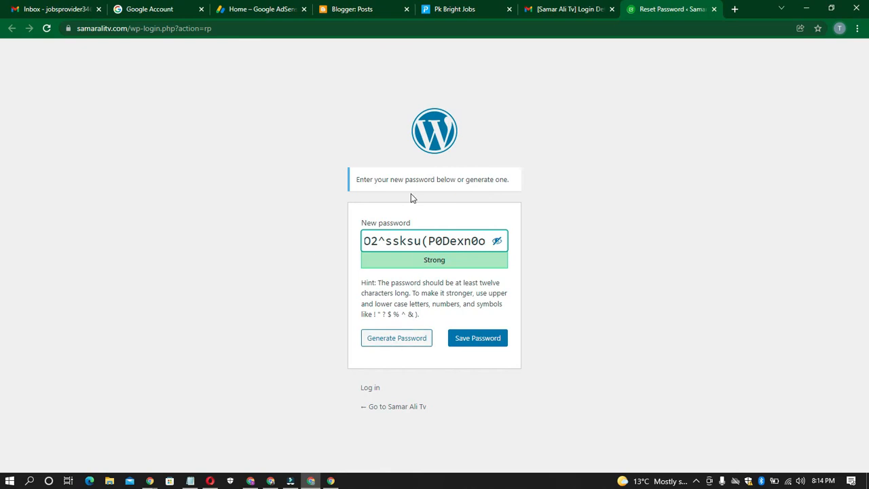
pyautogui.click(714, 9)
pyautogui.click(488, 90)
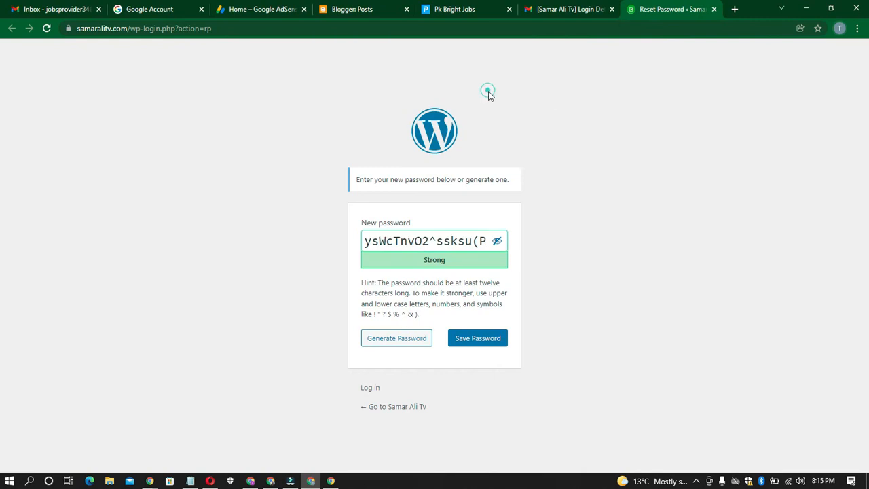
# - Open the wp-login.php link from the email and copy the Google account's email address for the login page
pyautogui.click(254, 236)
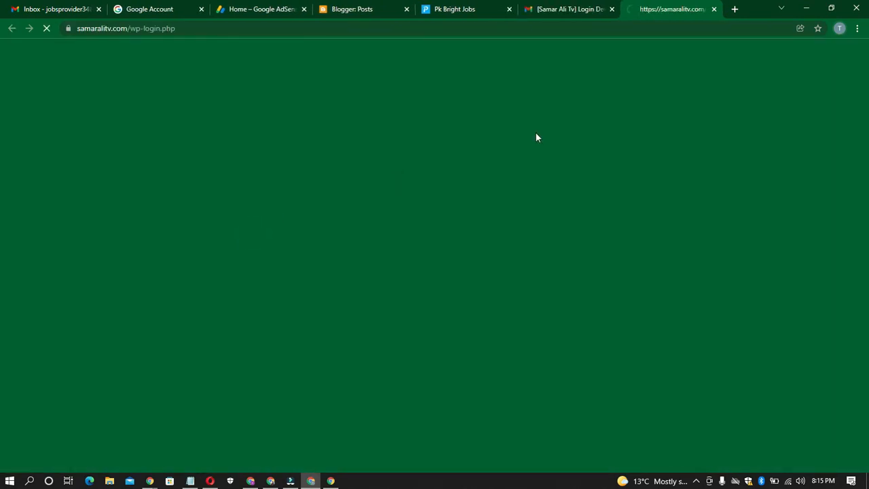
pyautogui.click(557, 9)
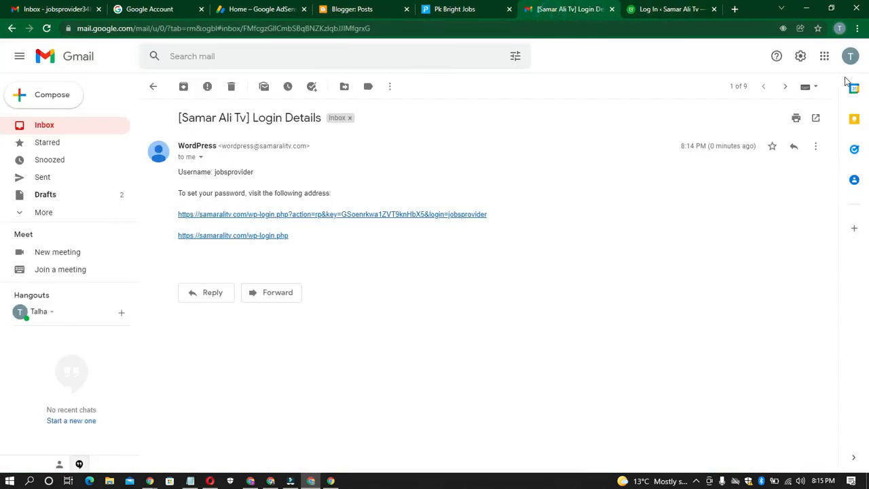
pyautogui.click(850, 55)
pyautogui.tripleClick(757, 152)
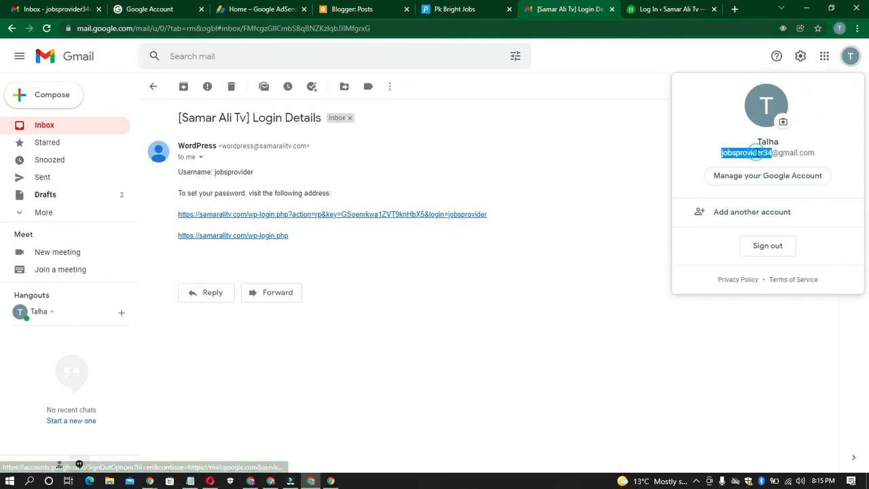
pyautogui.rightClick(759, 158)
pyautogui.click(759, 163)
pyautogui.click(642, 7)
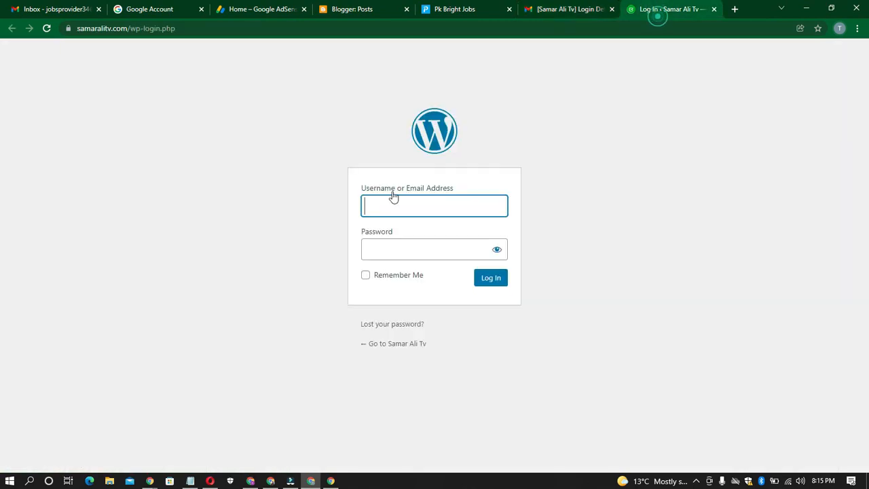
# - Fill in the login form with the username, trimmed from the pasted email address, and paste the account password
pyautogui.click(404, 207)
pyautogui.hotkey('ctrl', 'v')
pyautogui.press('BackSpace')
pyautogui.press('BackSpace')
pyautogui.press('BackSpace')
pyautogui.press('BackSpace')
pyautogui.press('BackSpace')
pyautogui.press('BackSpace')
pyautogui.press('BackSpace')
pyautogui.press('BackSpace')
pyautogui.press('BackSpace')
pyautogui.press('BackSpace')
pyautogui.click(403, 254)
pyautogui.hotkey('ctrl', 'v')
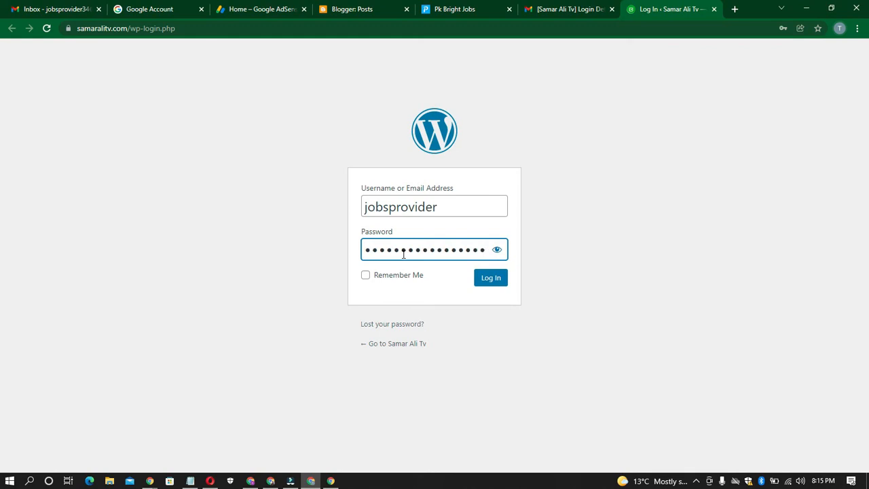
# - Log in with Remember Me enabled and save the login password in the browser
pyautogui.click(384, 275)
pyautogui.click(490, 280)
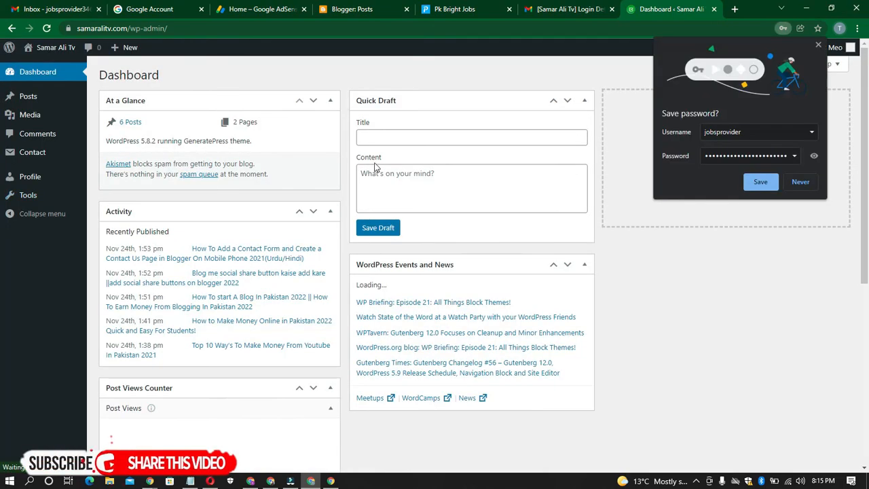
pyautogui.click(760, 182)
# - Examine the dashboard and menu sections available to the Author account, and return to the administrator's users list
pyautogui.scroll(-5, 233, 152)
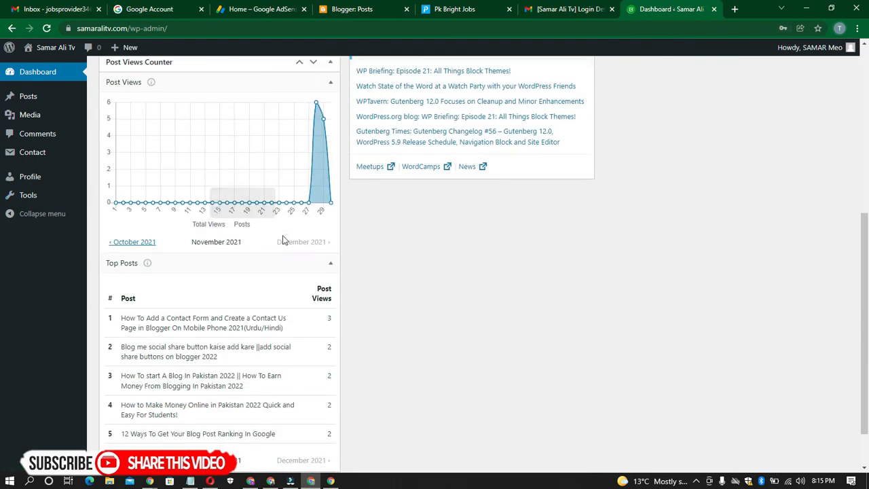
pyautogui.scroll(5, 292, 262)
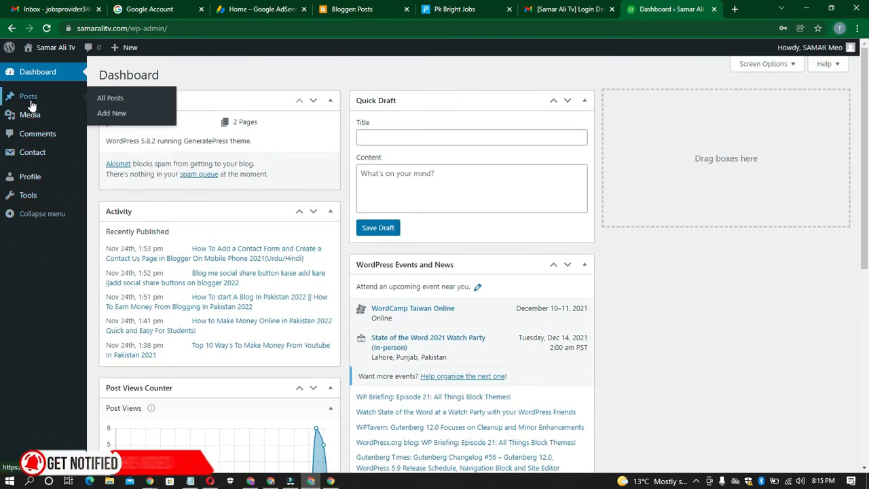
pyautogui.moveTo(40, 123)
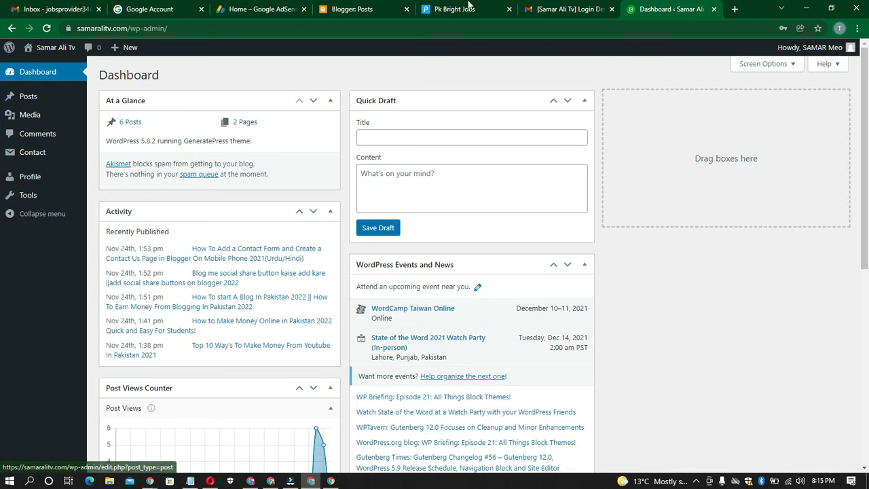
pyautogui.click(271, 481)
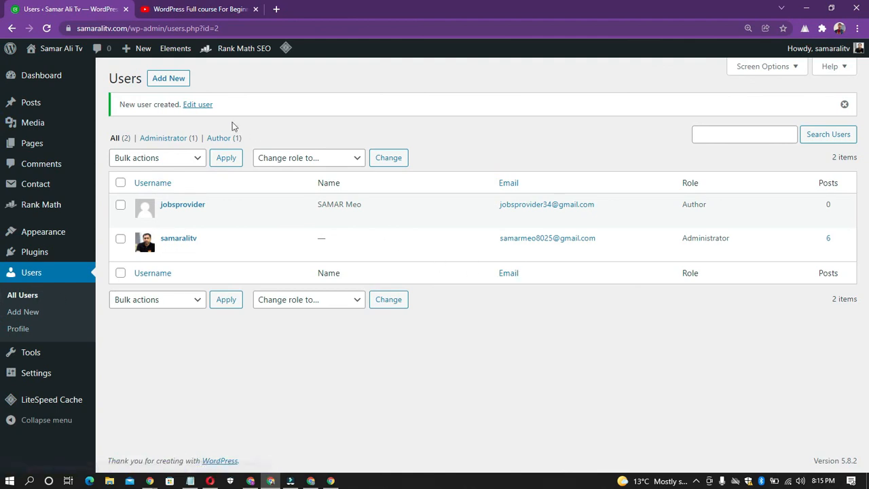
# - Reload the users list and open the Author account's user profile at its role setting
pyautogui.click(48, 29)
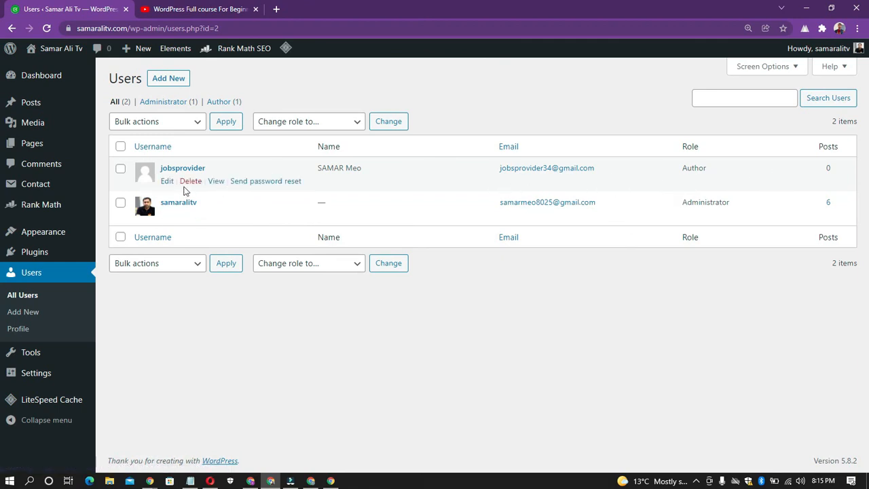
pyautogui.click(168, 182)
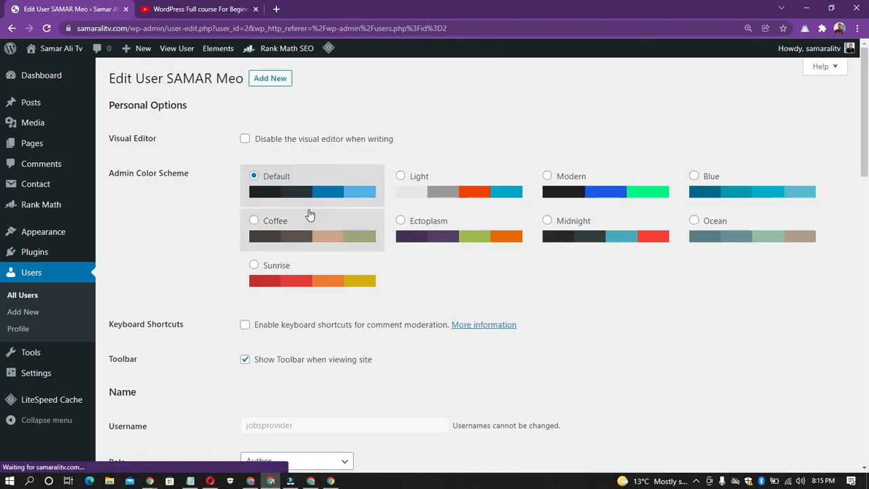
pyautogui.scroll(-2, 230, 158)
pyautogui.scroll(-3, 237, 220)
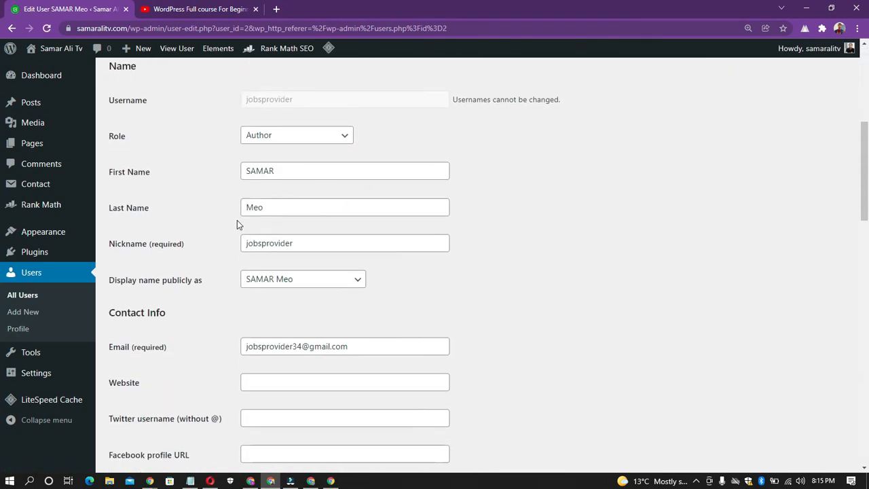
# - Set the user's role to Administrator and update the user
pyautogui.click(296, 140)
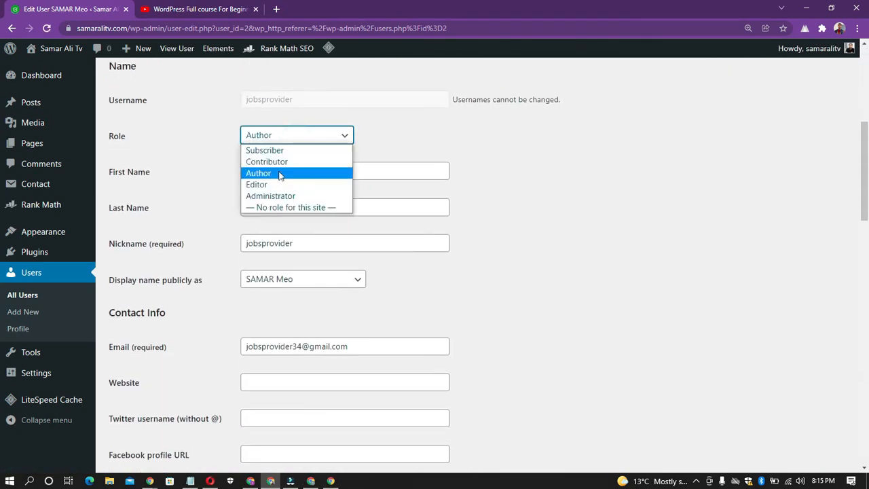
pyautogui.click(280, 195)
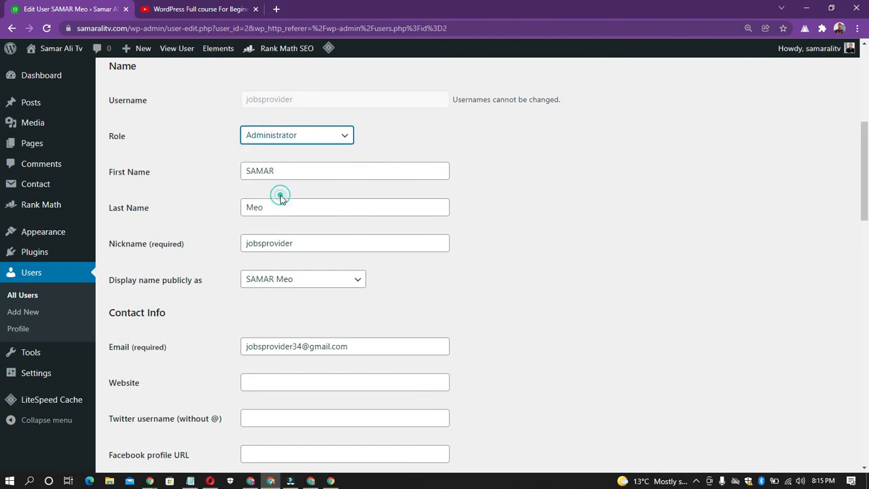
pyautogui.scroll(-12, 233, 237)
pyautogui.scroll(-2, 237, 368)
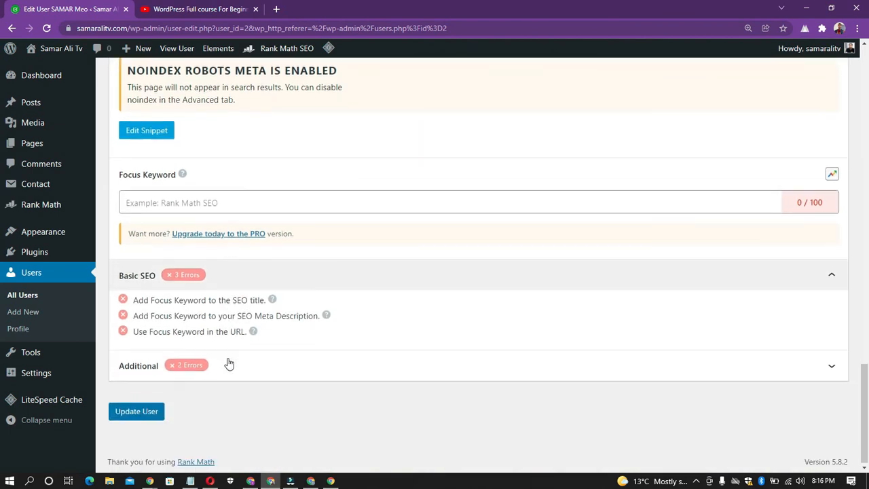
pyautogui.scroll(15, 230, 307)
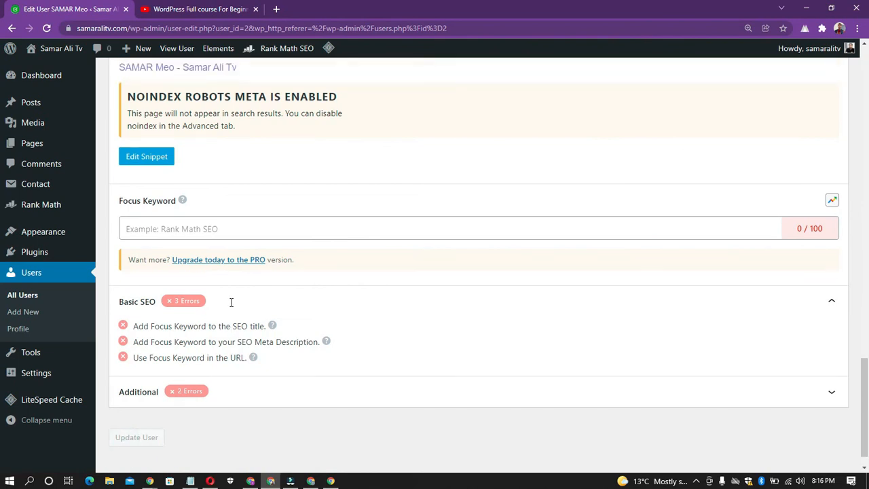
pyautogui.scroll(2, 231, 307)
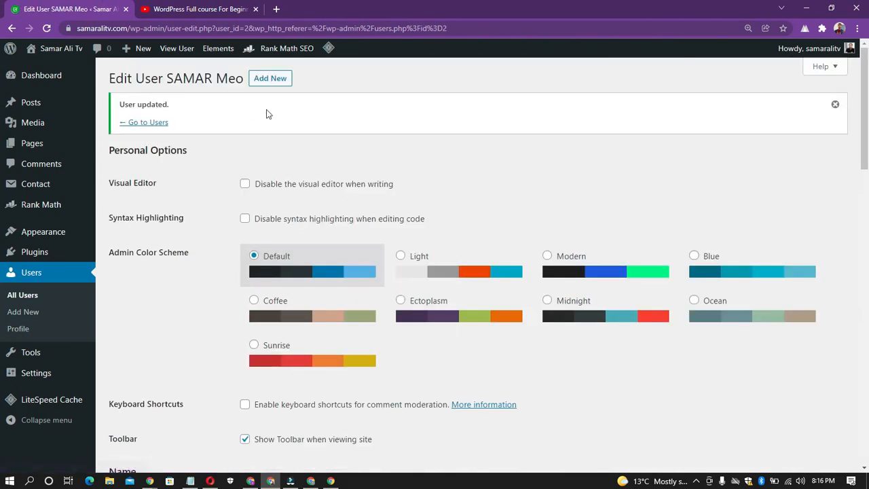
# - Switch to the other account's browser window, reload its dashboard and examine the menu sections available to the Administrator role
pyautogui.click(312, 481)
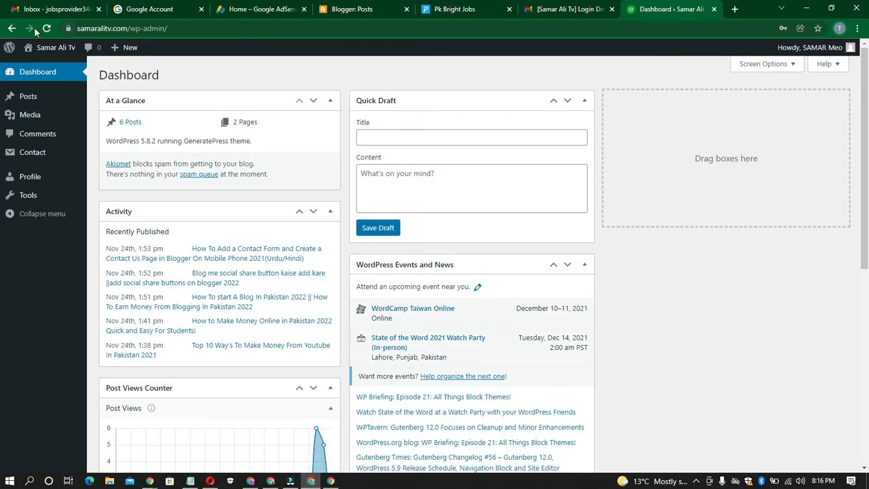
pyautogui.click(45, 29)
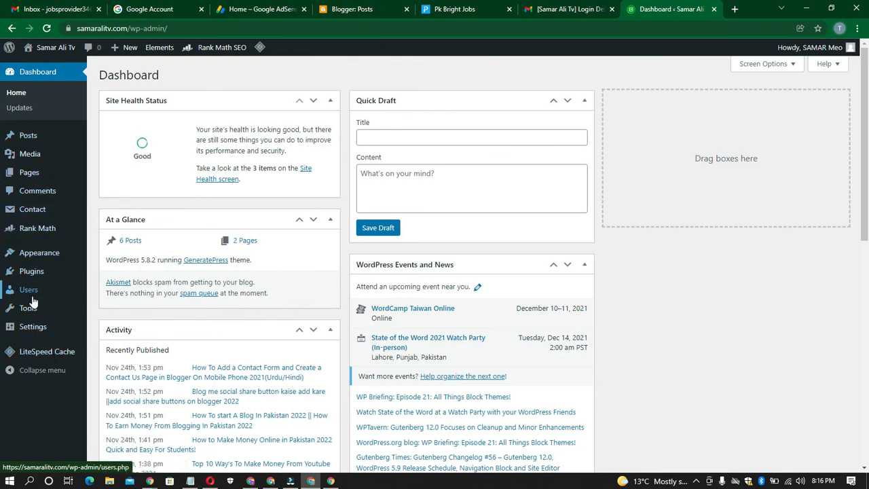
pyautogui.scroll(-4, 25, 363)
pyautogui.scroll(-2, 29, 367)
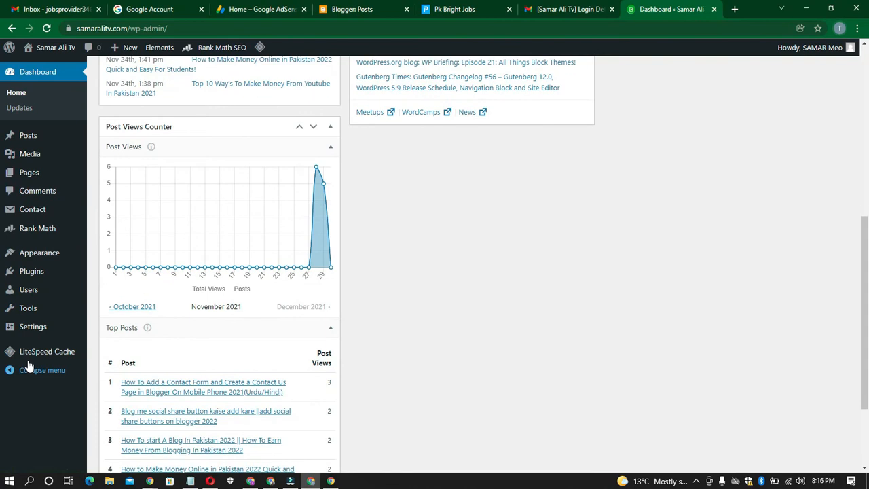
pyautogui.scroll(6, 31, 305)
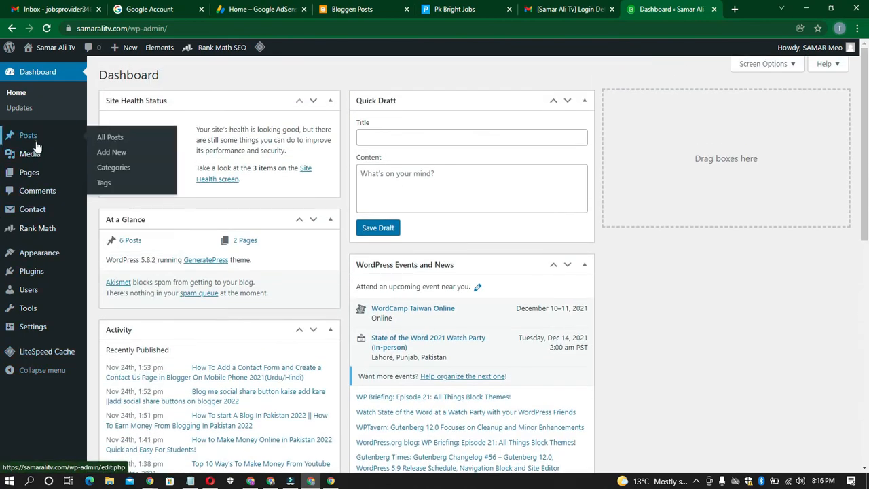
# - Open the list of all posts from the promoted account and look through its entries
pyautogui.click(36, 146)
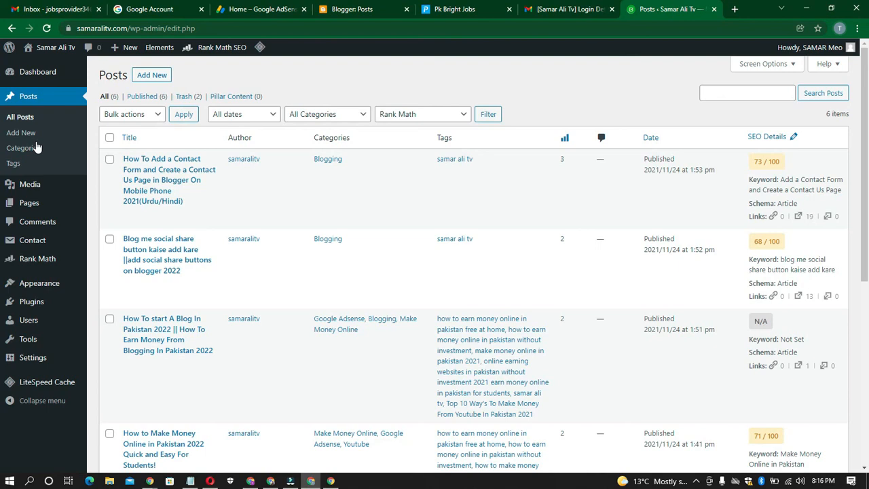
pyautogui.scroll(-6, 384, 184)
pyautogui.scroll(4, 384, 191)
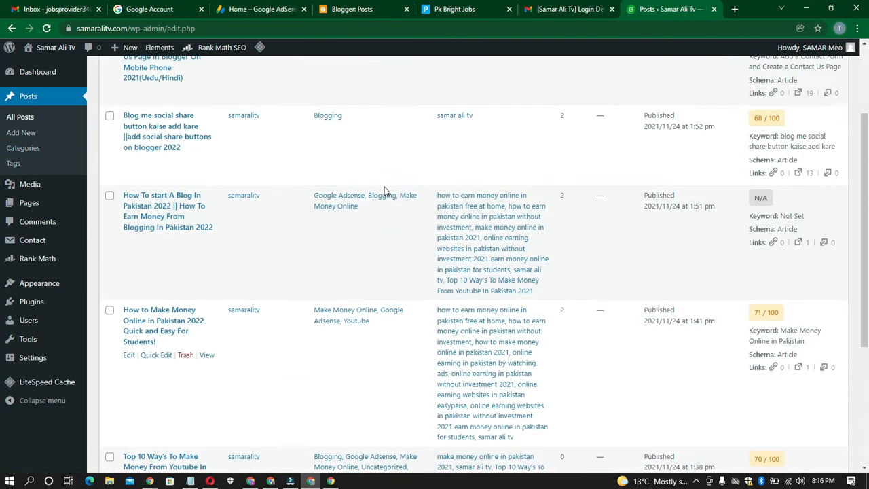
pyautogui.scroll(2, 383, 191)
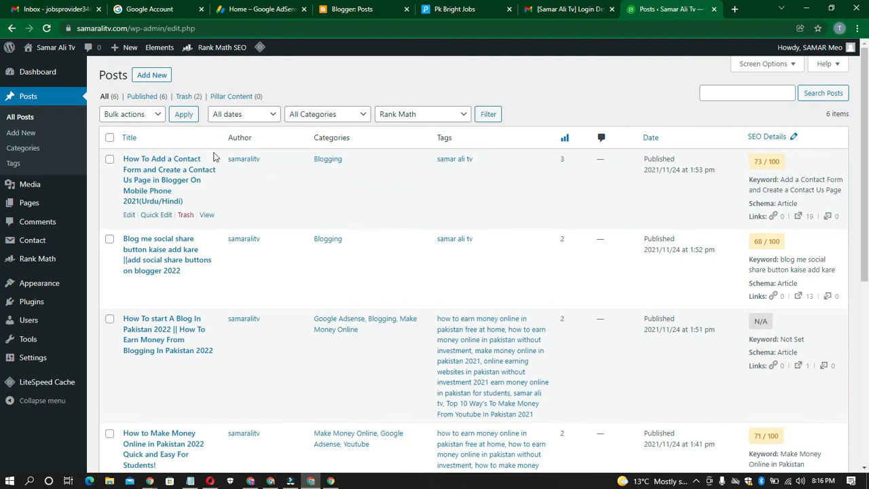
pyautogui.doubleClick(416, 70)
pyautogui.click(416, 70)
pyautogui.click(417, 76)
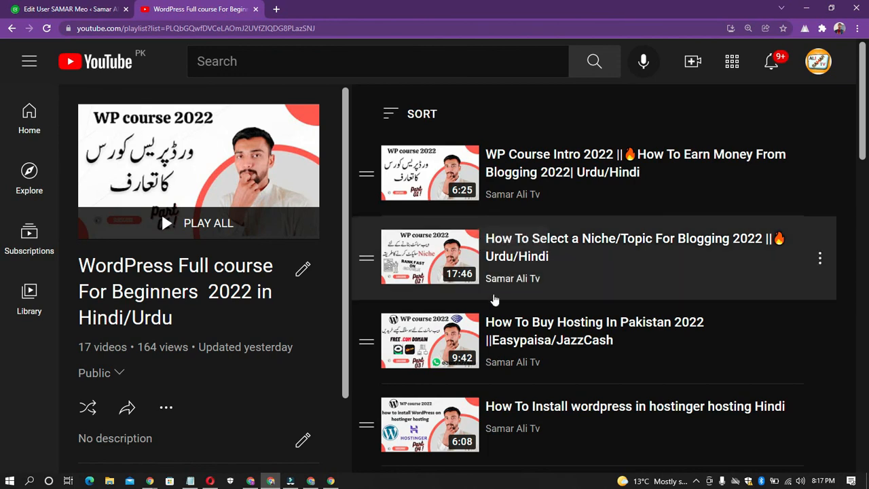
# - Look through the videos in the WordPress Full course For Beginners 2022 playlist on YouTube
pyautogui.scroll(-2, 488, 324)
pyautogui.scroll(2, 483, 351)
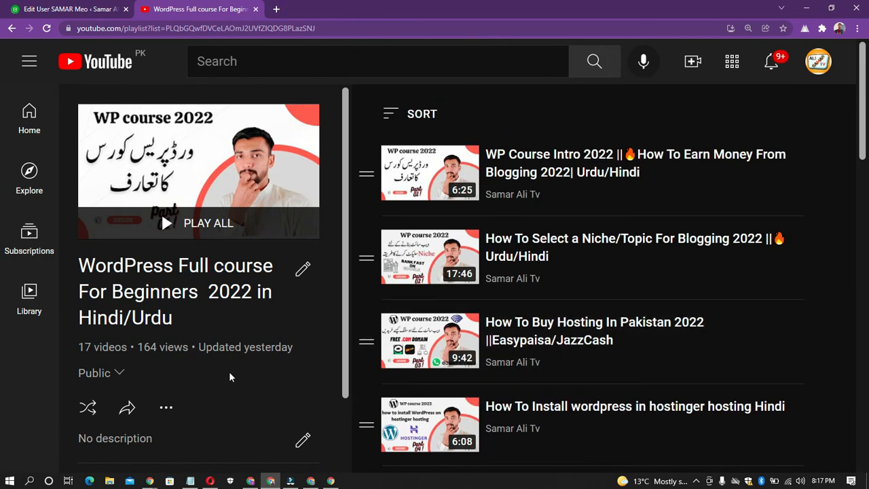